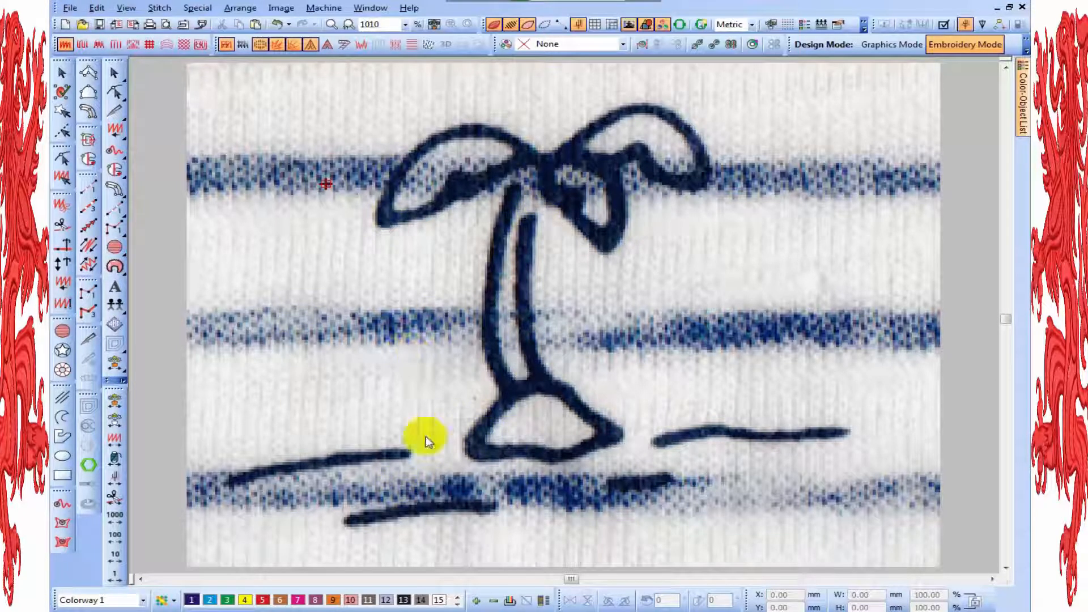
Digitize a satin column over the thick lower edge of the left palm leaf, from the leaf junction to the notch
{"action": "left_click", "coordinate": [448, 432]}
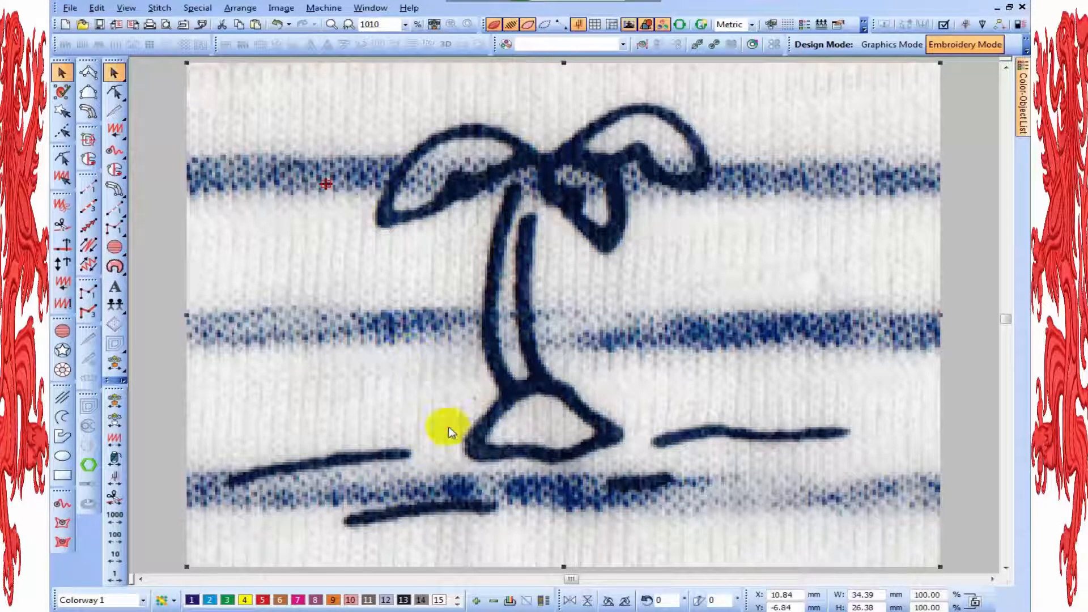
{"action": "left_click", "coordinate": [536, 412]}
{"action": "left_click", "coordinate": [90, 74]}
{"action": "left_click", "coordinate": [427, 204]}
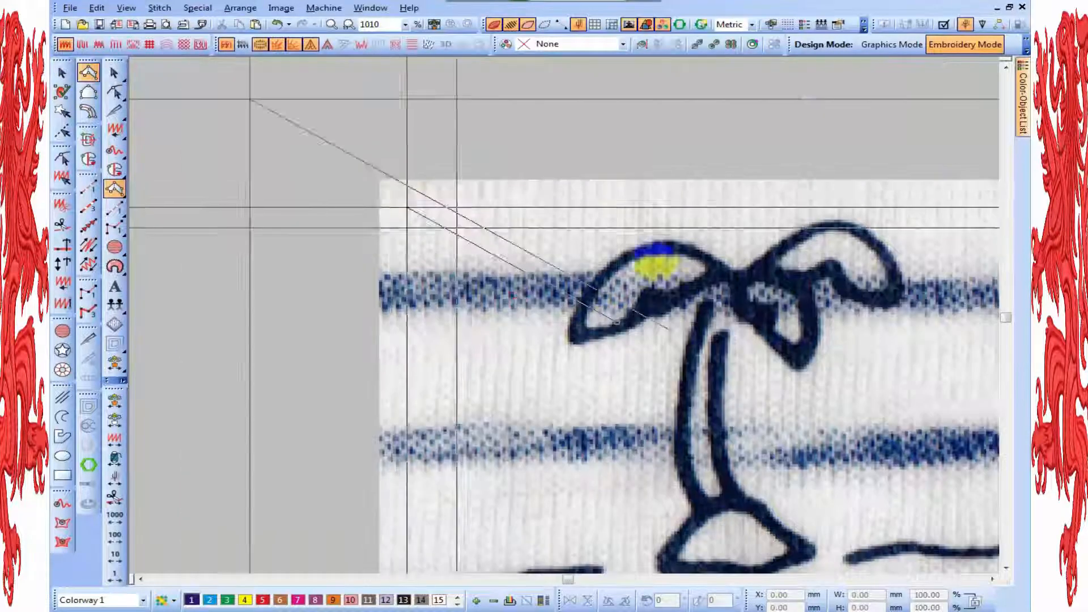
{"action": "key", "text": "z"}
{"action": "key", "text": "Escape"}
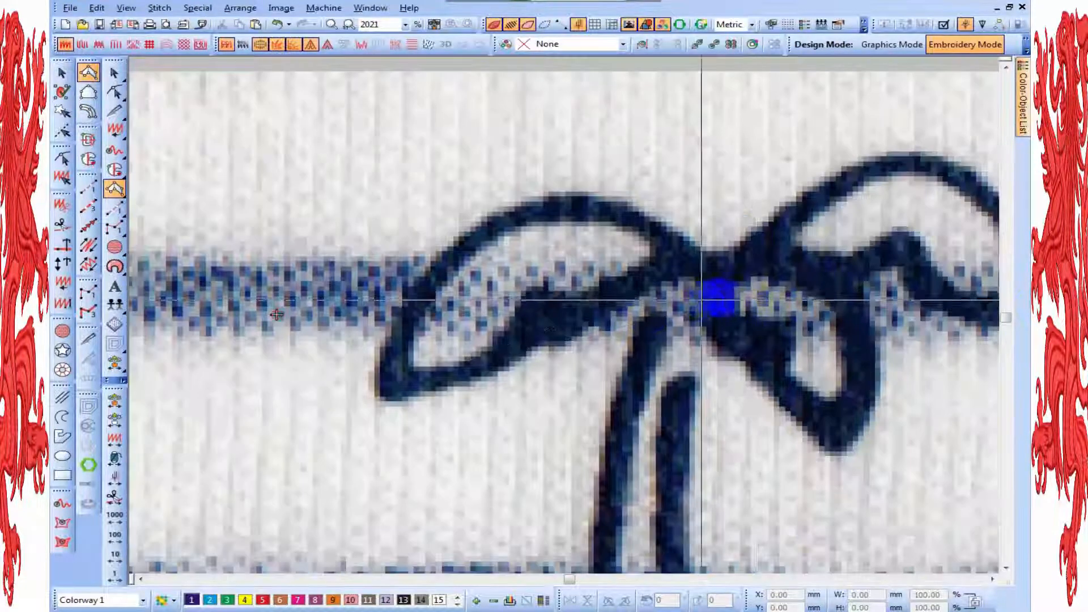
{"action": "key", "text": "z"}
{"action": "left_click", "coordinate": [758, 186]}
{"action": "left_click", "coordinate": [816, 226]}
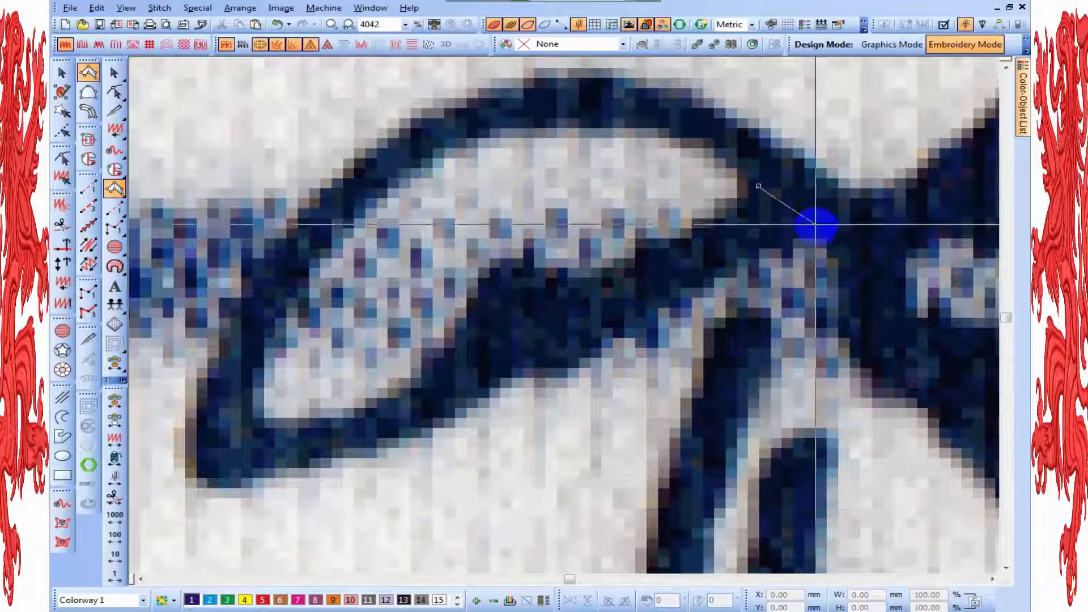
{"action": "left_click", "coordinate": [695, 290]}
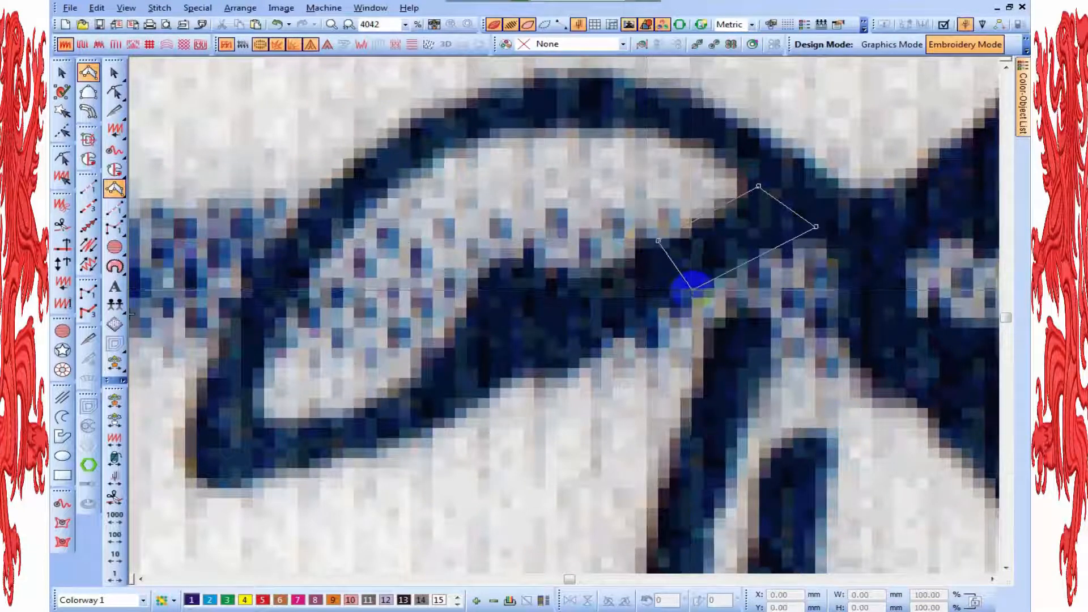
{"action": "left_click", "coordinate": [659, 241]}
{"action": "left_click", "coordinate": [524, 374]}
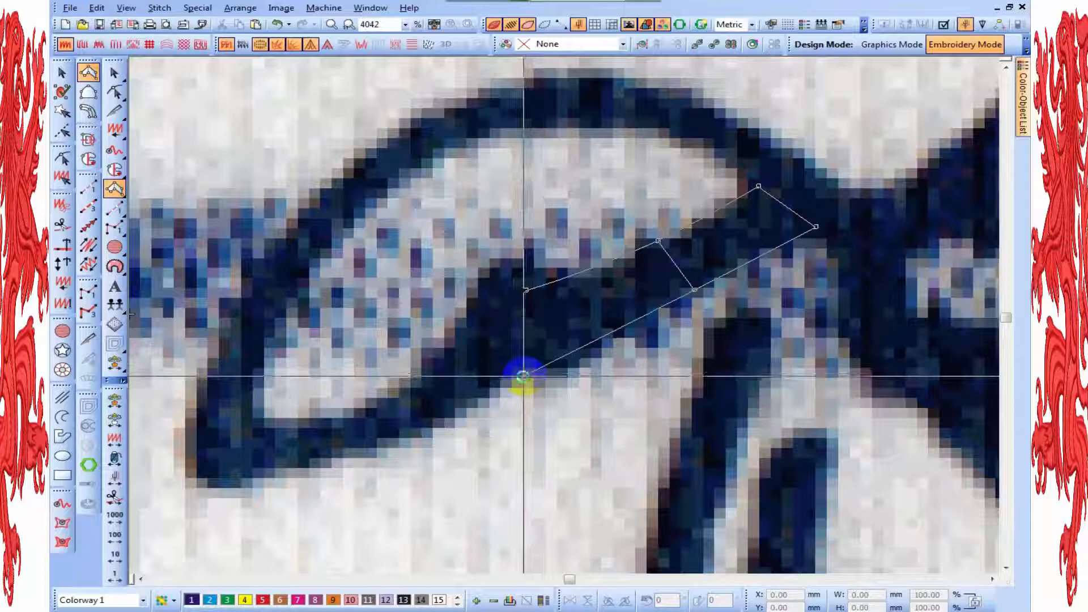
{"action": "key", "text": "Return"}
Reshape the column by adjusting its middle and end nodes to fit the artwork's edges
{"action": "key", "text": "h"}
{"action": "left_click_drag", "start_coordinate": [697, 292], "coordinate": [697, 300]}
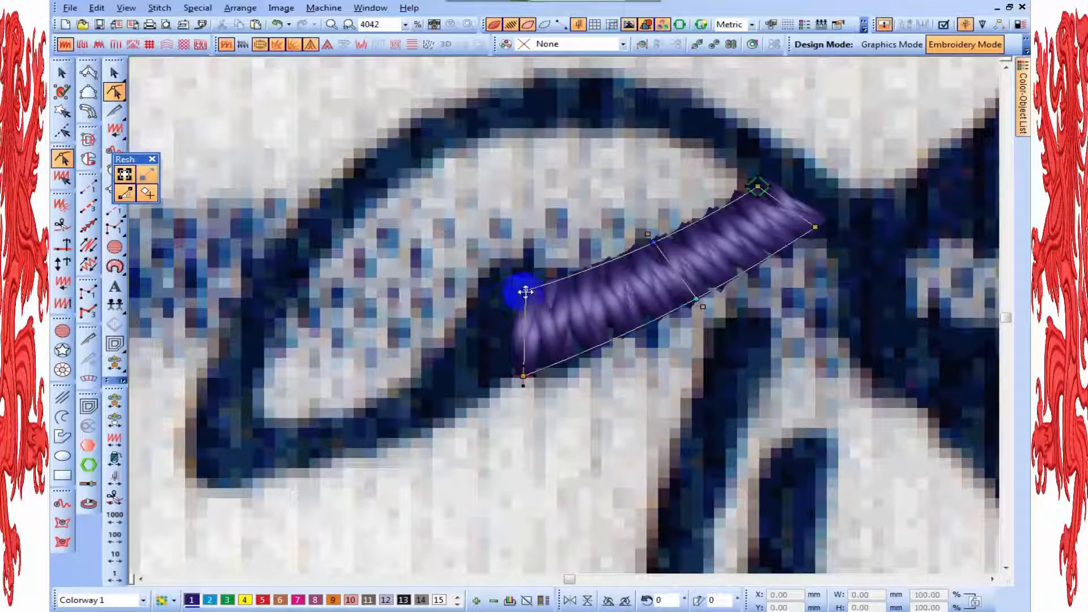
{"action": "left_click_drag", "start_coordinate": [496, 315], "coordinate": [490, 316]}
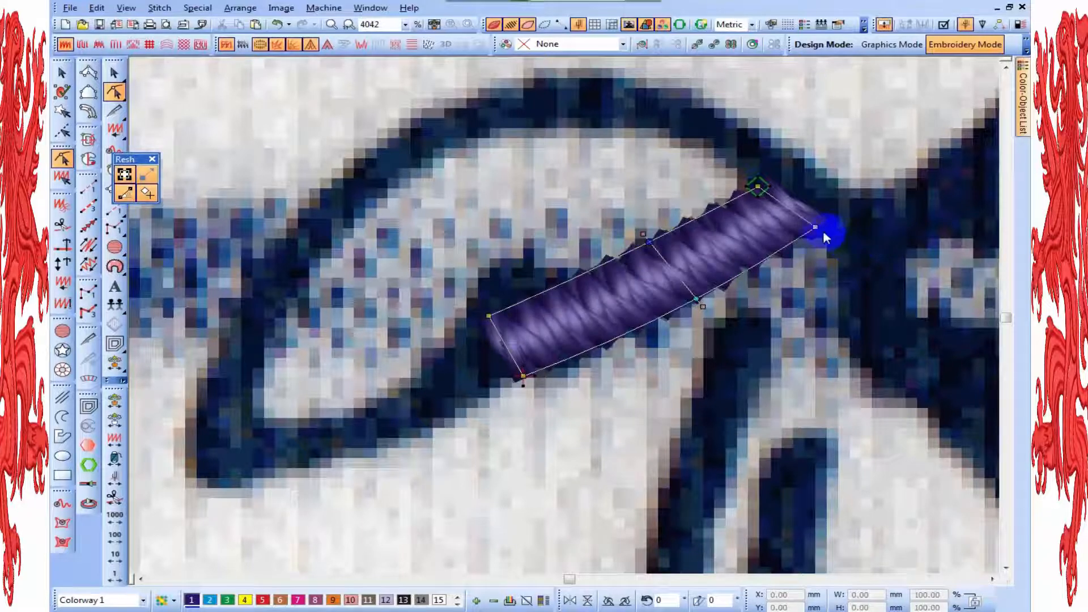
{"action": "left_click_drag", "start_coordinate": [816, 226], "coordinate": [812, 223]}
{"action": "left_click_drag", "start_coordinate": [696, 301], "coordinate": [693, 296]}
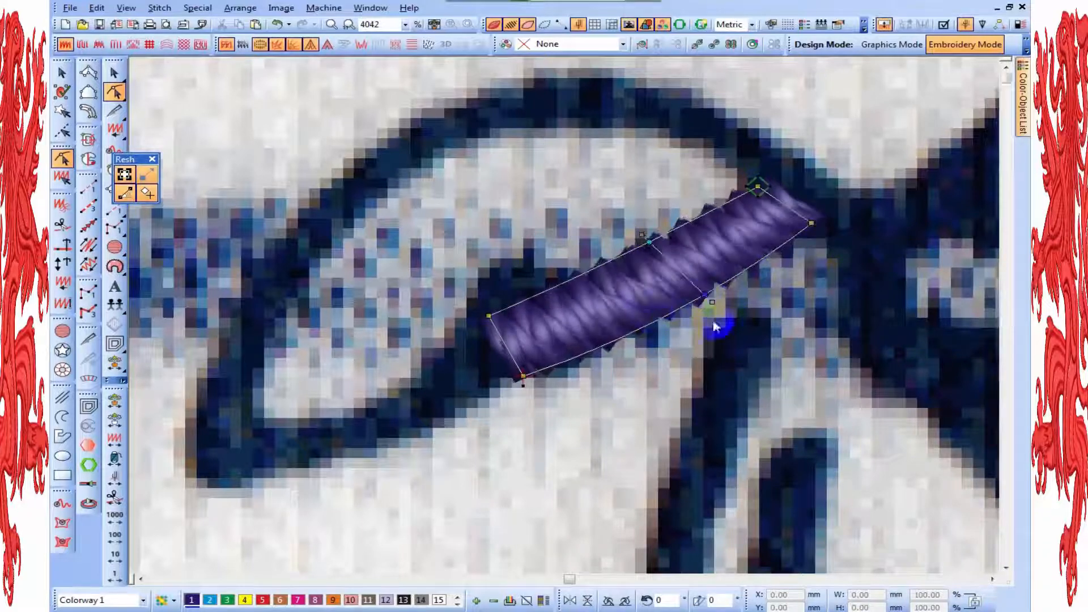
{"action": "scroll", "coordinate": [647, 321], "scroll_direction": "down", "scroll_amount": 4}
{"action": "key", "text": "Escape"}
Digitize a second satin column from the left leaf's notch along its lower edge to the leaf tip
{"action": "scroll", "coordinate": [619, 338], "scroll_direction": "up", "scroll_amount": 3}
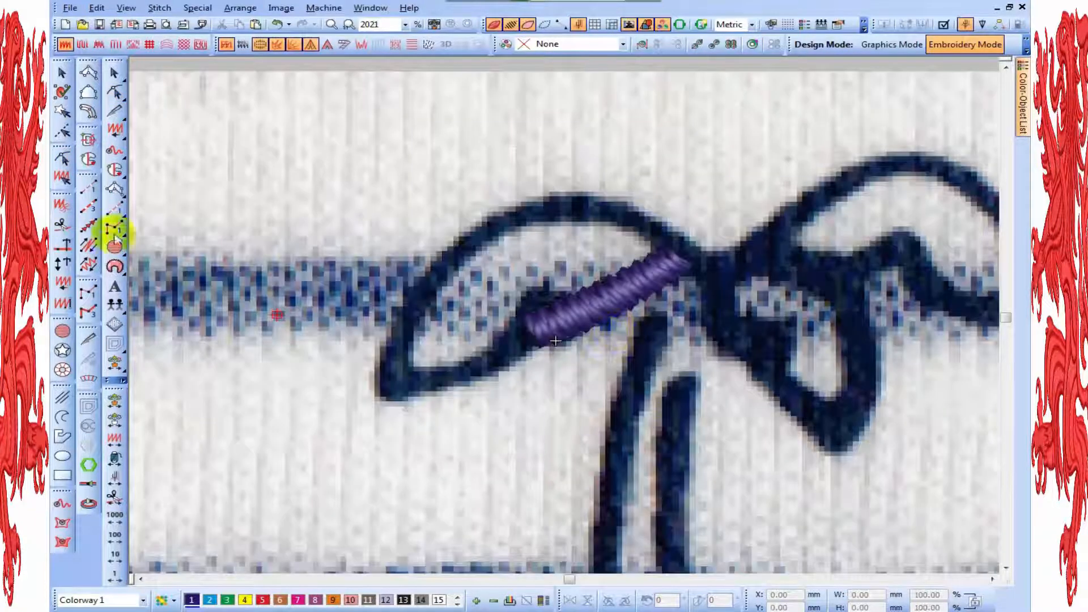
{"action": "key", "text": "z"}
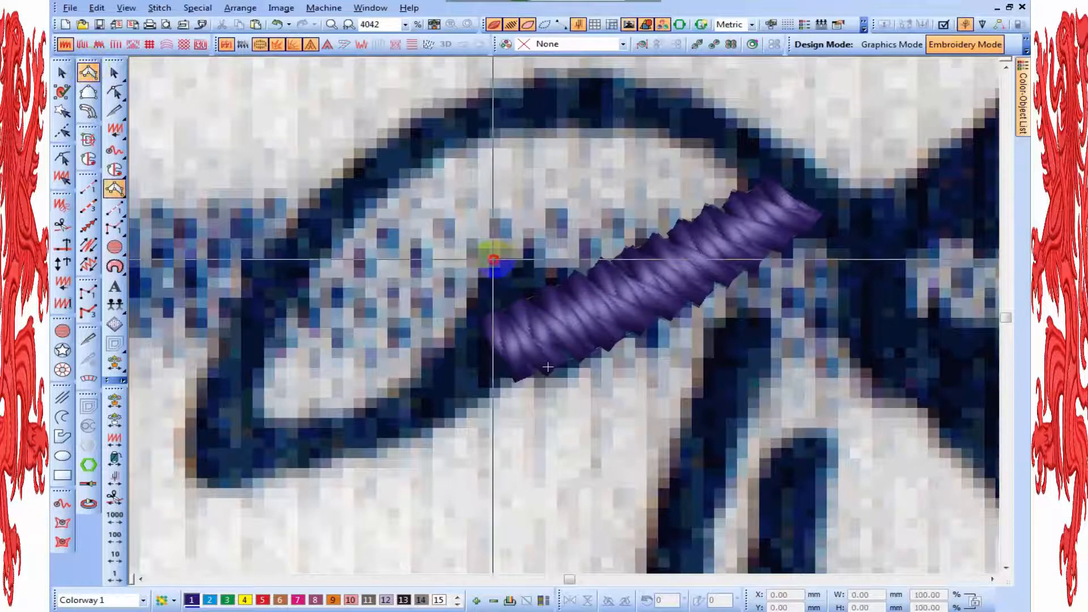
{"action": "left_click", "coordinate": [493, 260]}
{"action": "left_click", "coordinate": [565, 280]}
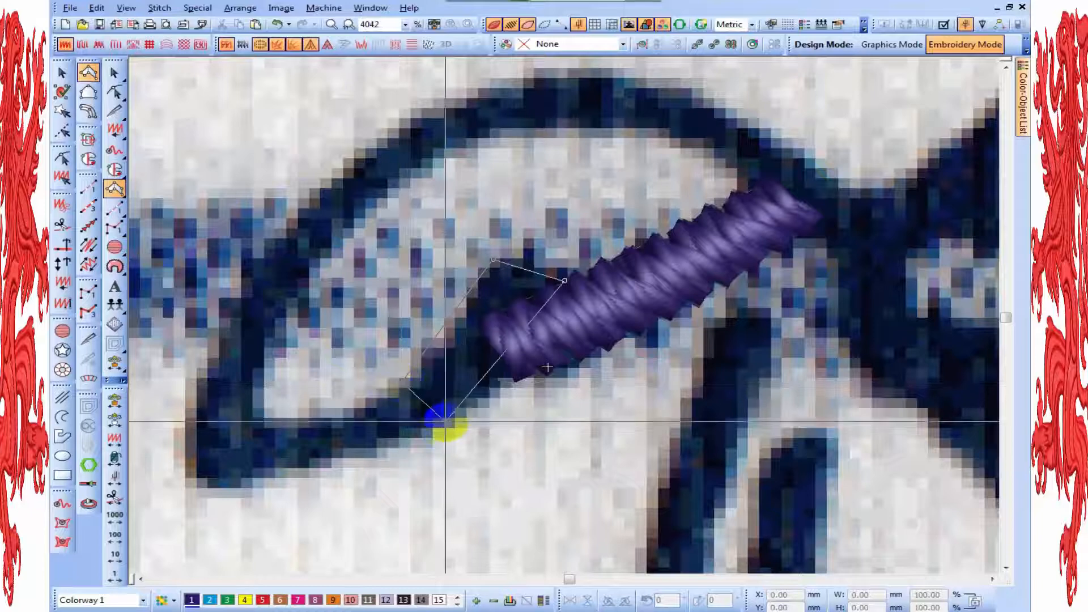
{"action": "left_click", "coordinate": [446, 421]}
{"action": "right_click", "coordinate": [253, 419]}
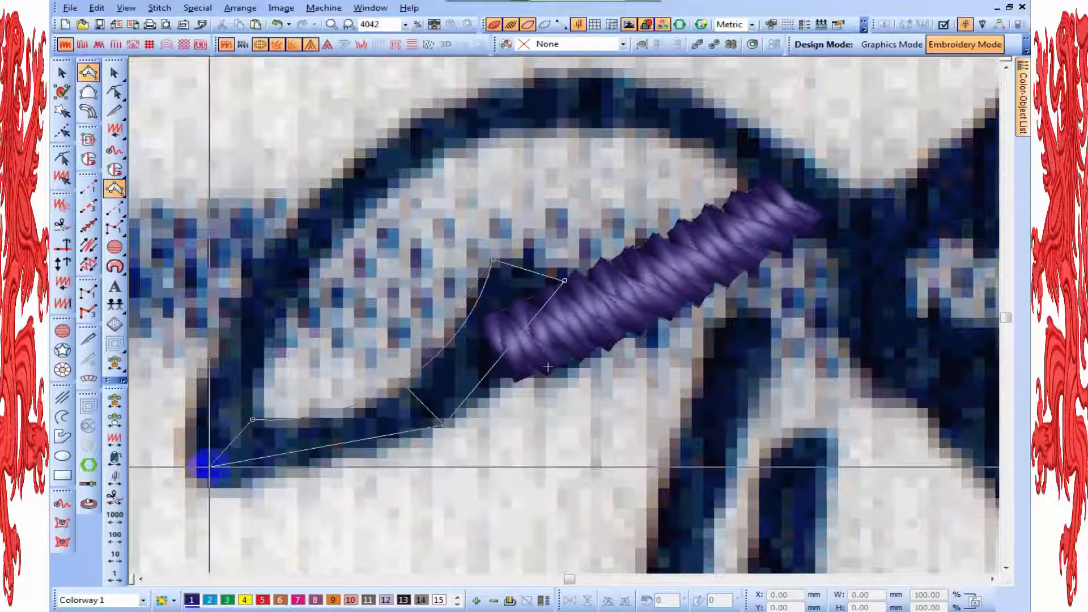
{"action": "left_click", "coordinate": [209, 467]}
{"action": "key", "text": "Return"}
Adjust the middle node on the inner edge of the second column to follow the leaf's curve
{"action": "key", "text": "h"}
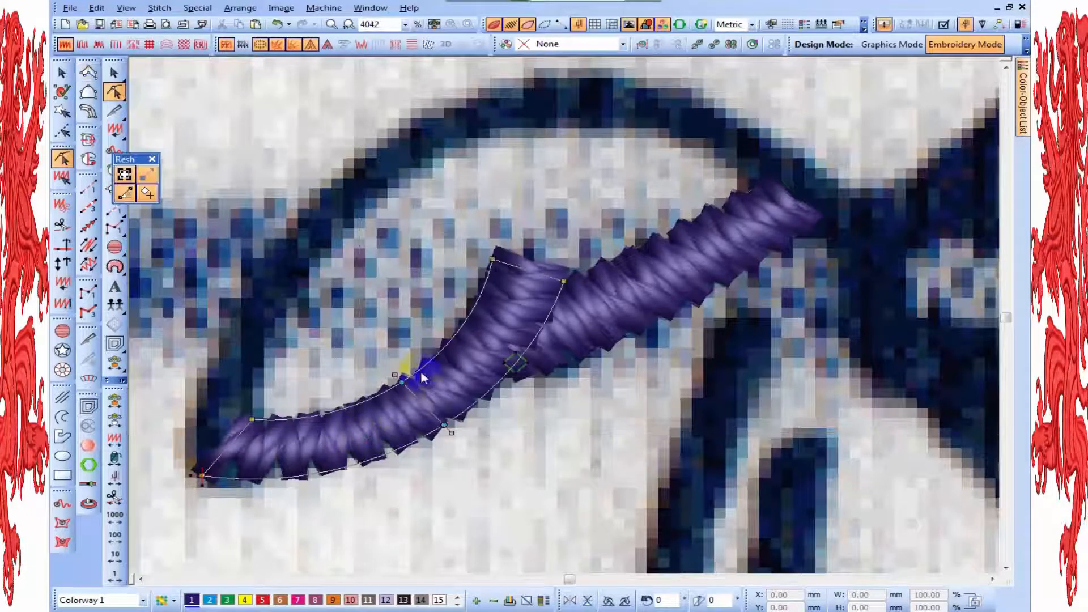
{"action": "left_click_drag", "start_coordinate": [403, 376], "coordinate": [403, 375]}
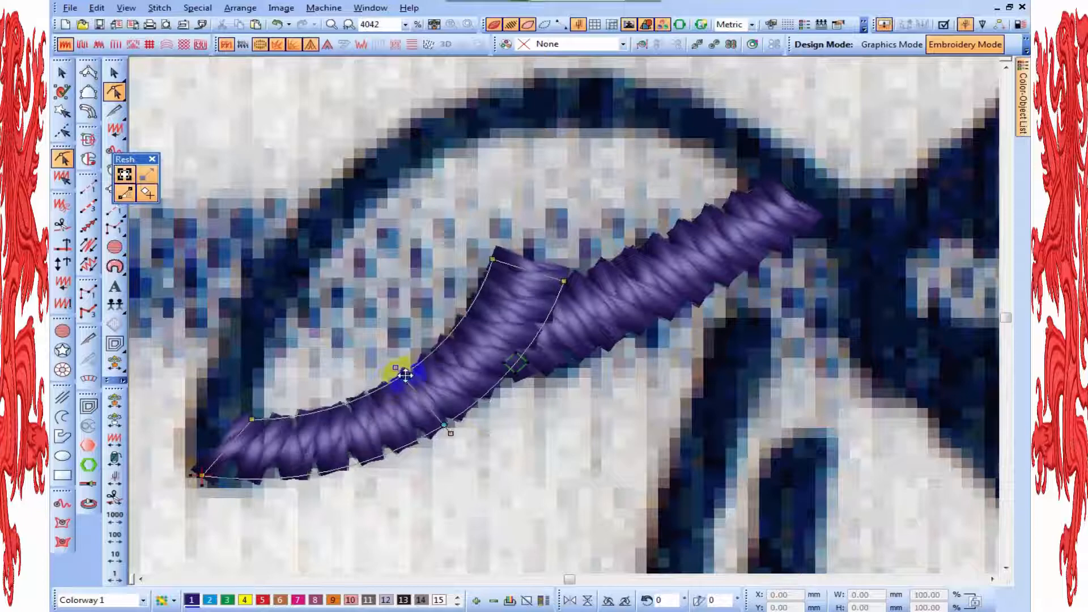
{"action": "key", "text": "Escape"}
Start a third satin column at the left leaf's tip and place point pairs up the leaf's outer edge
{"action": "key", "text": "shift+z"}
{"action": "key", "text": "z"}
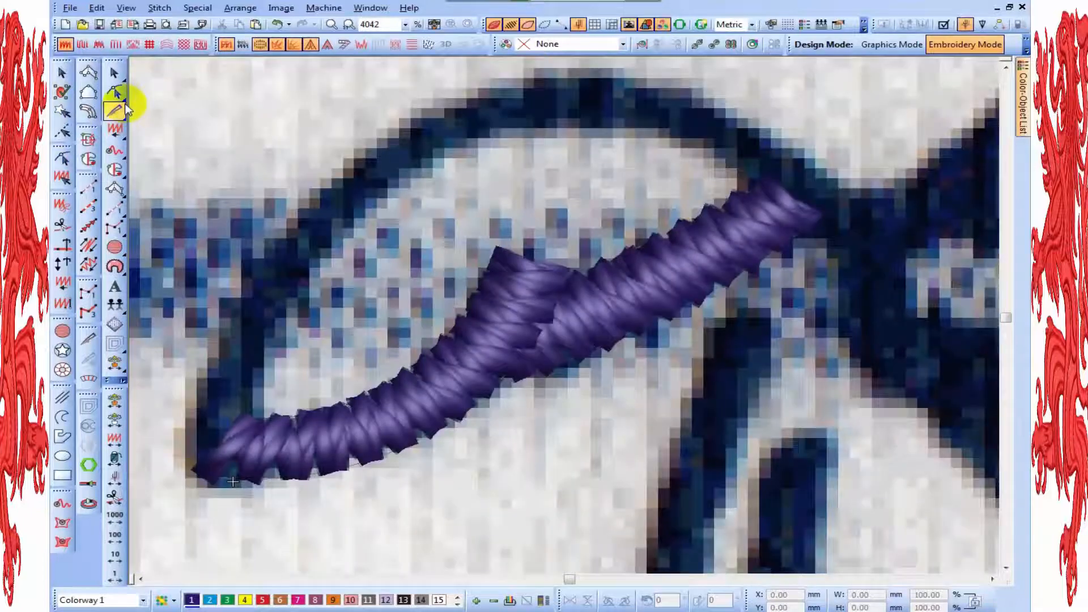
{"action": "left_click", "coordinate": [88, 72]}
{"action": "left_click", "coordinate": [256, 419]}
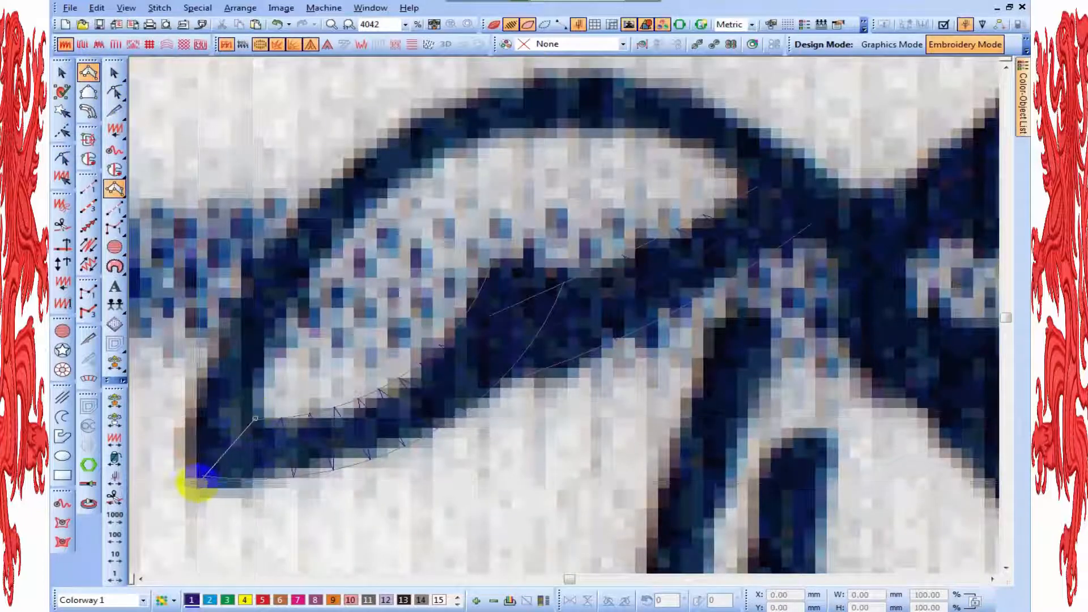
{"action": "left_click", "coordinate": [195, 481]}
{"action": "left_click", "coordinate": [287, 325]}
{"action": "left_click", "coordinate": [222, 319]}
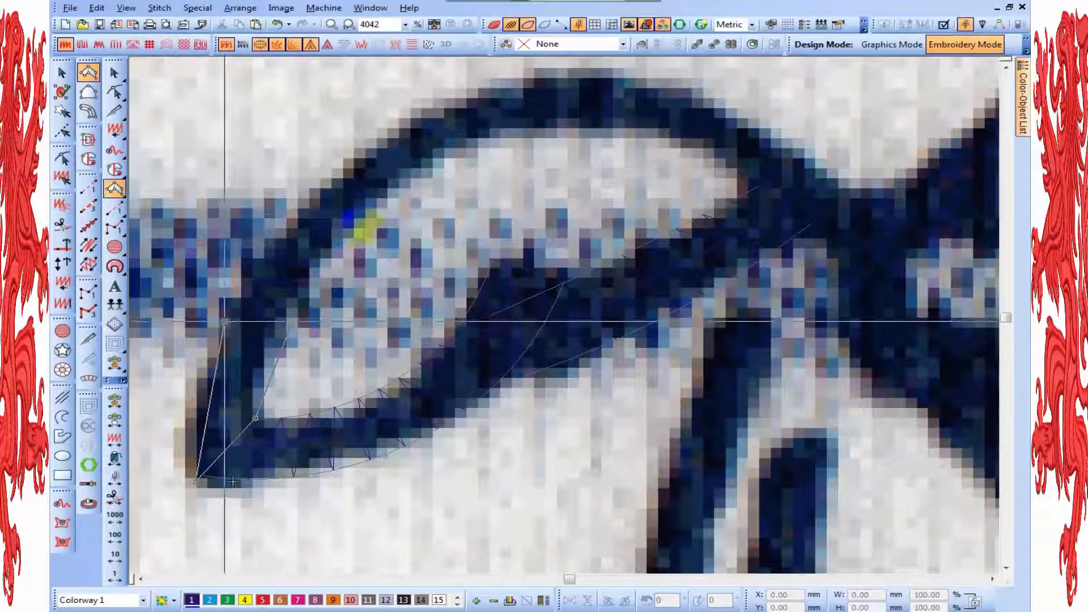
{"action": "left_click", "coordinate": [317, 189]}
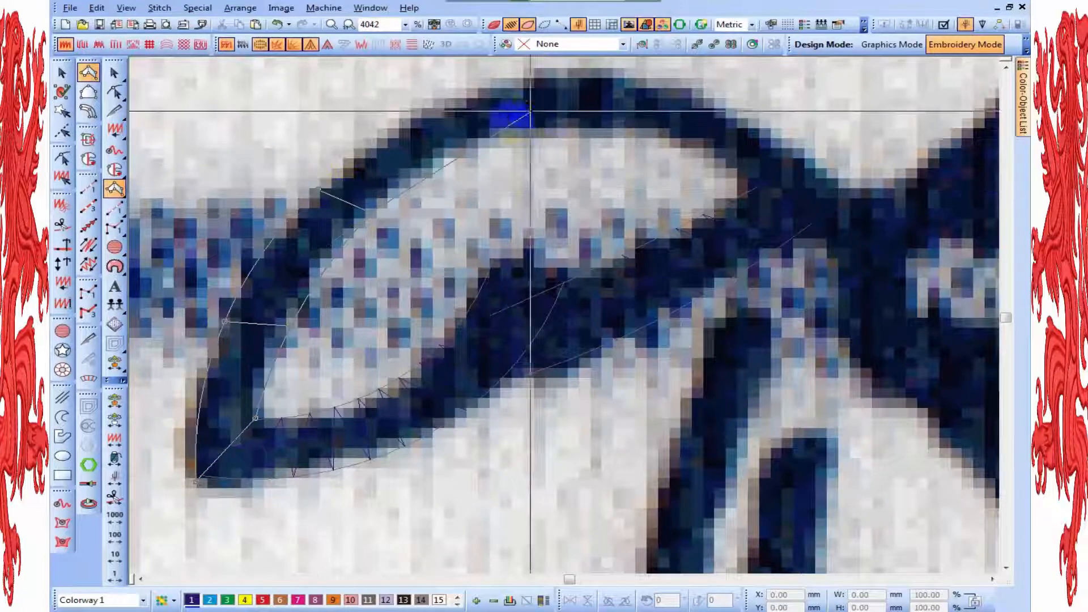
Continue the column over the top of the left leaf to the leaf junction and generate its stitches
{"action": "left_click", "coordinate": [509, 128]}
{"action": "left_click", "coordinate": [508, 204]}
{"action": "left_click", "coordinate": [686, 253]}
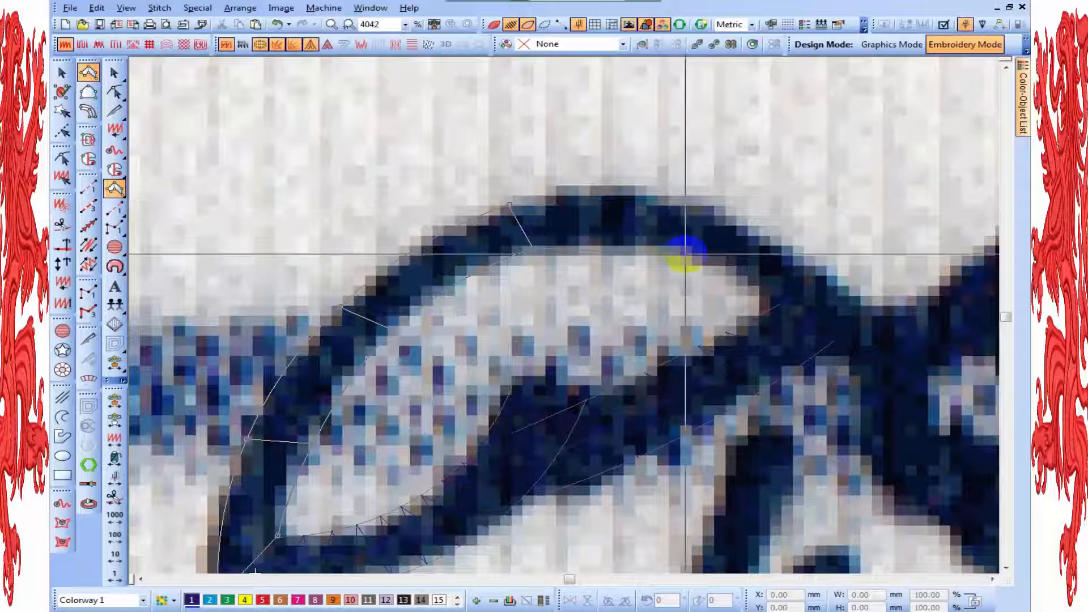
{"action": "left_click", "coordinate": [721, 212]}
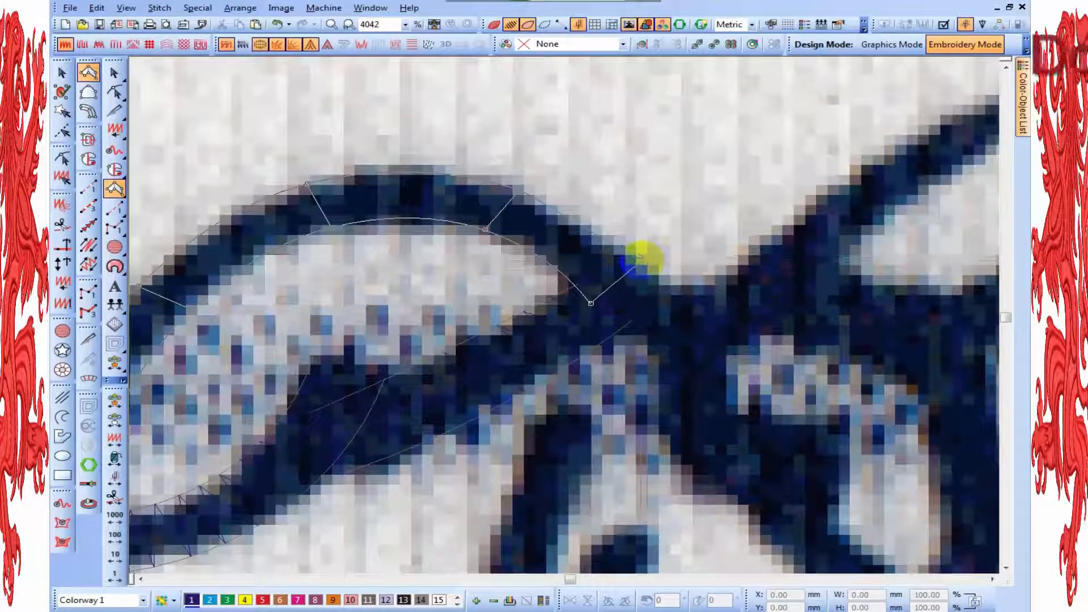
{"action": "right_click", "coordinate": [640, 262]}
{"action": "key", "text": "shift+z"}
{"action": "key", "text": "z"}
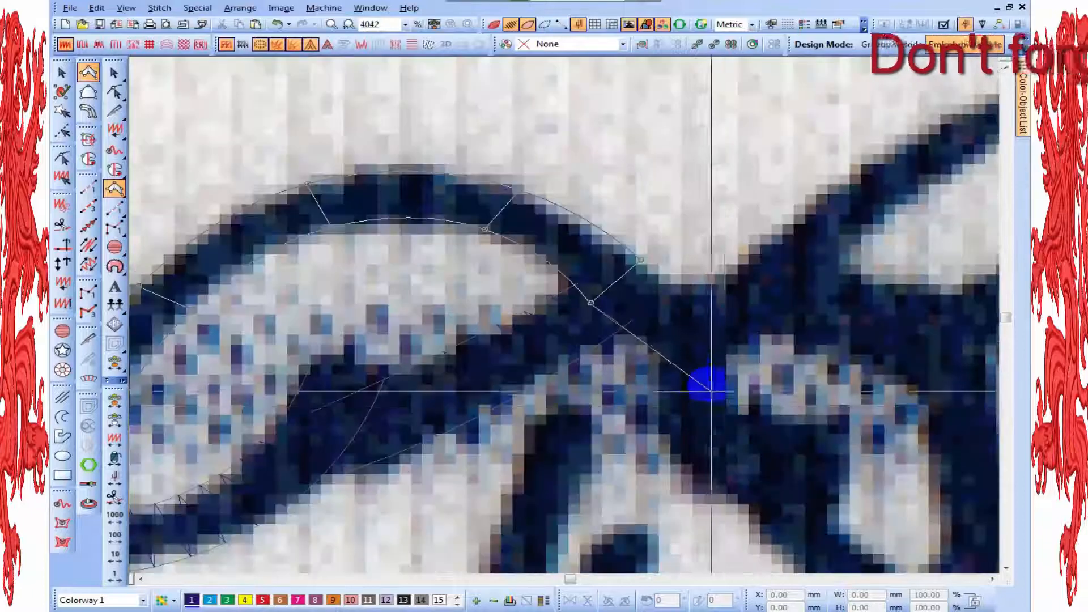
{"action": "left_click", "coordinate": [674, 285]}
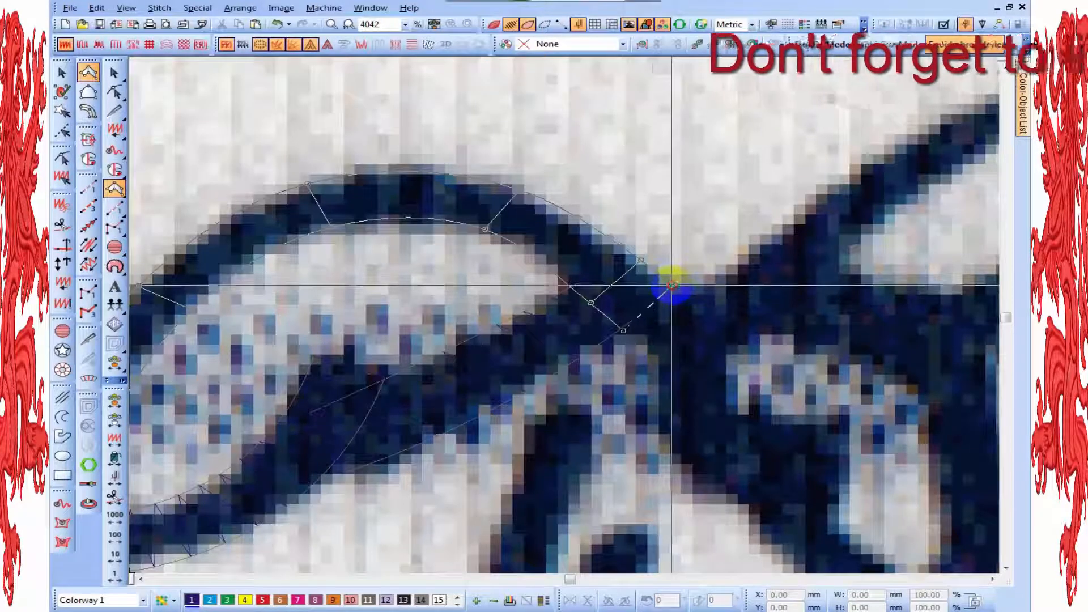
{"action": "key", "text": "shift+z"}
{"action": "key", "text": "Return"}
{"action": "key", "text": "h"}
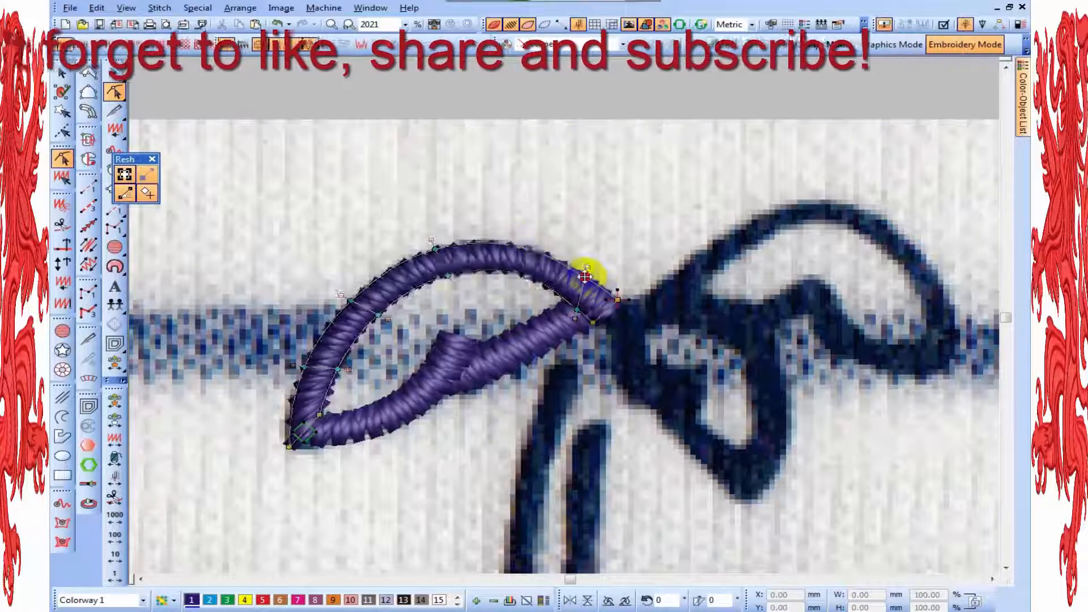
{"action": "scroll", "coordinate": [780, 351], "scroll_direction": "down", "scroll_amount": 2}
{"action": "key", "text": "Escape"}
Start a satin column at the right leaf's base and place point pairs along its upper edge to the peak
{"action": "scroll", "coordinate": [784, 334], "scroll_direction": "up", "scroll_amount": 1}
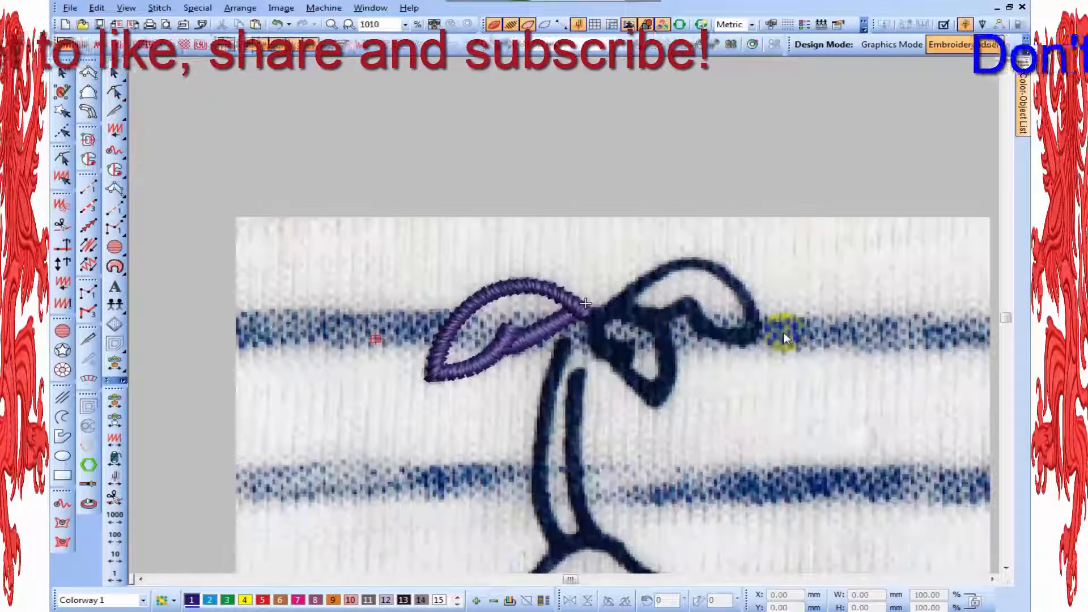
{"action": "key", "text": "z"}
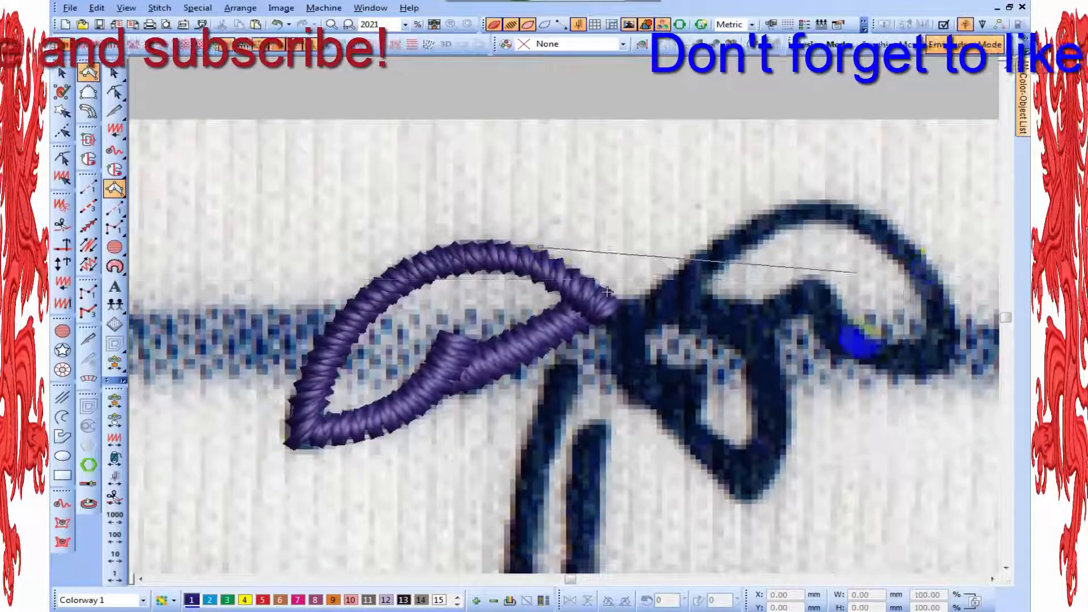
{"action": "key", "text": "z"}
{"action": "scroll", "coordinate": [265, 271], "scroll_direction": "down", "scroll_amount": 2}
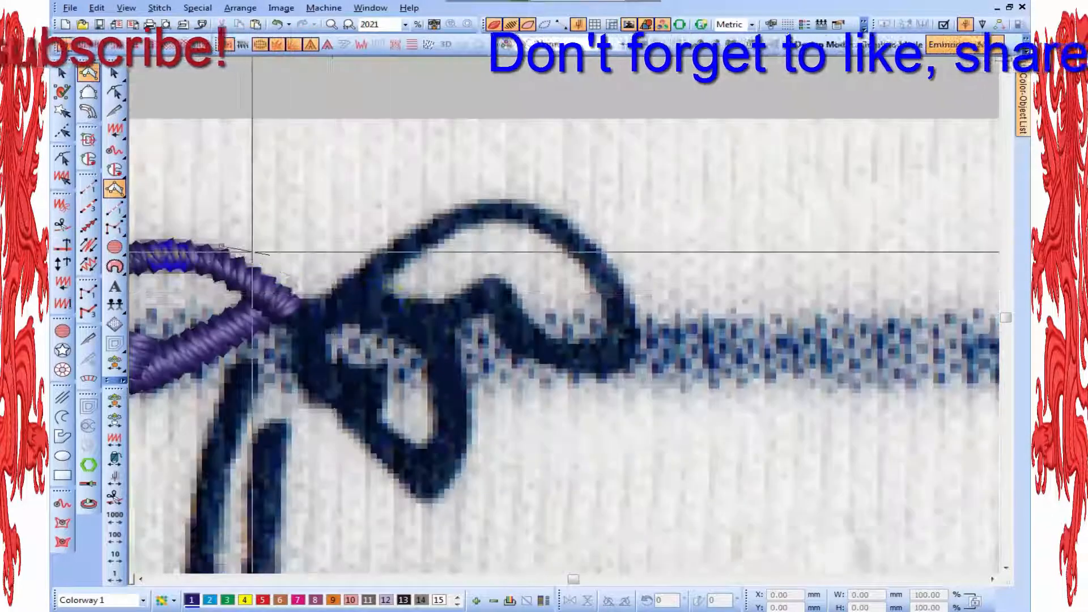
{"action": "scroll", "coordinate": [584, 244], "scroll_direction": "up", "scroll_amount": 2}
{"action": "left_click", "coordinate": [562, 356]}
{"action": "left_click", "coordinate": [488, 334]}
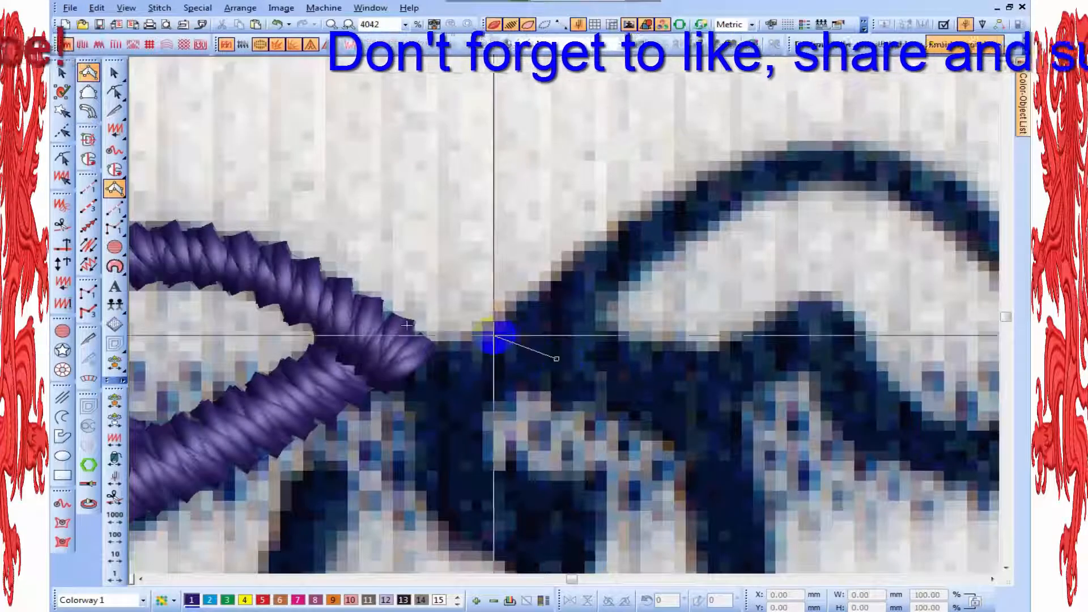
{"action": "left_click", "coordinate": [685, 231]}
{"action": "right_click", "coordinate": [645, 205]}
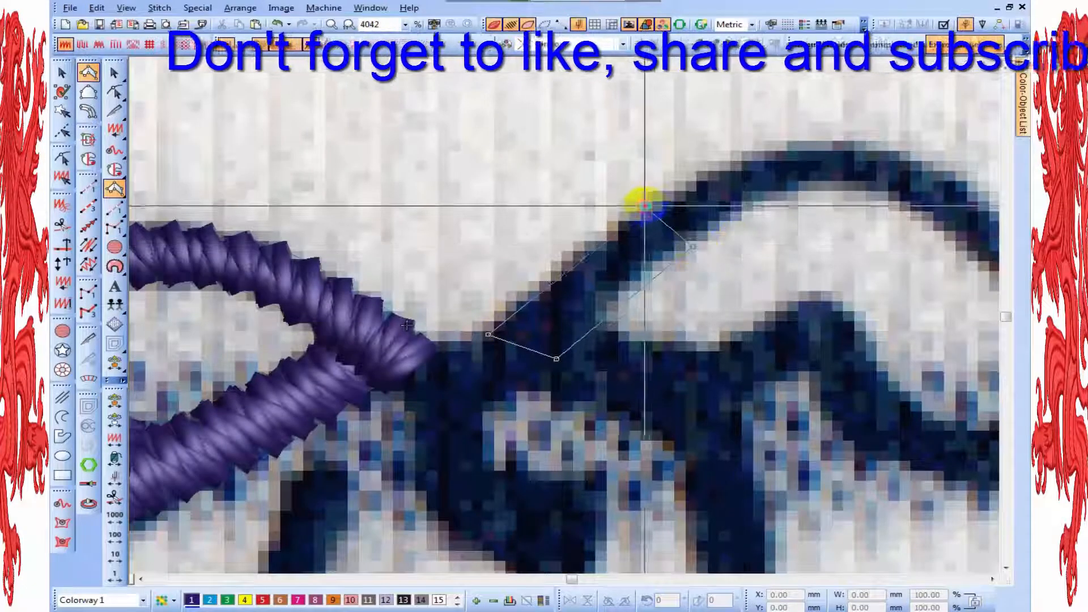
{"action": "right_click", "coordinate": [824, 190]}
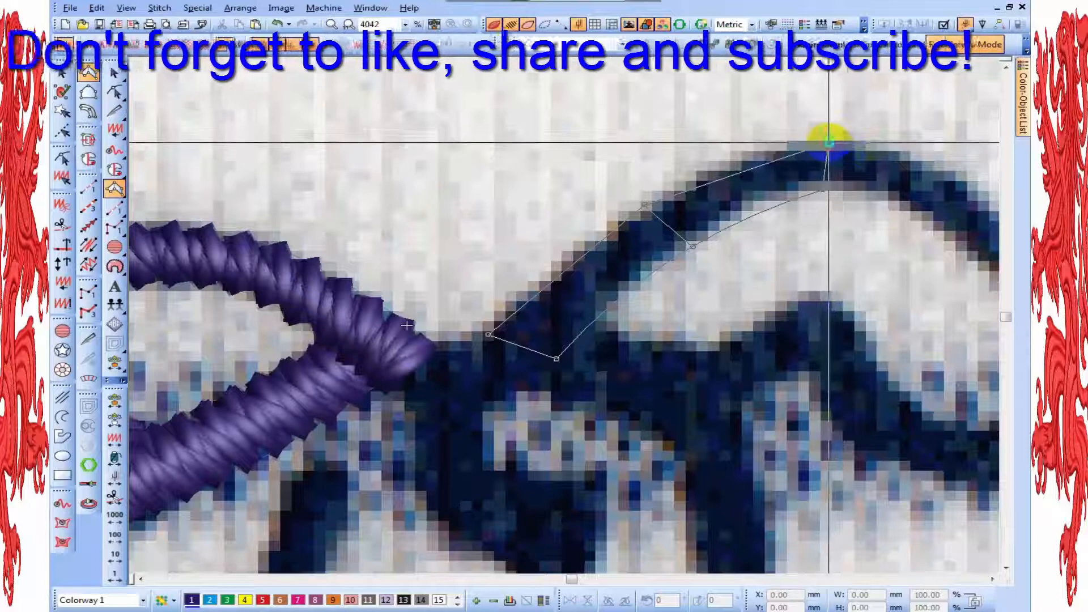
{"action": "right_click", "coordinate": [830, 141]}
Continue the column from the right leaf's peak down its outer side to the leaf's tip with point pairs
{"action": "right_click", "coordinate": [743, 287]}
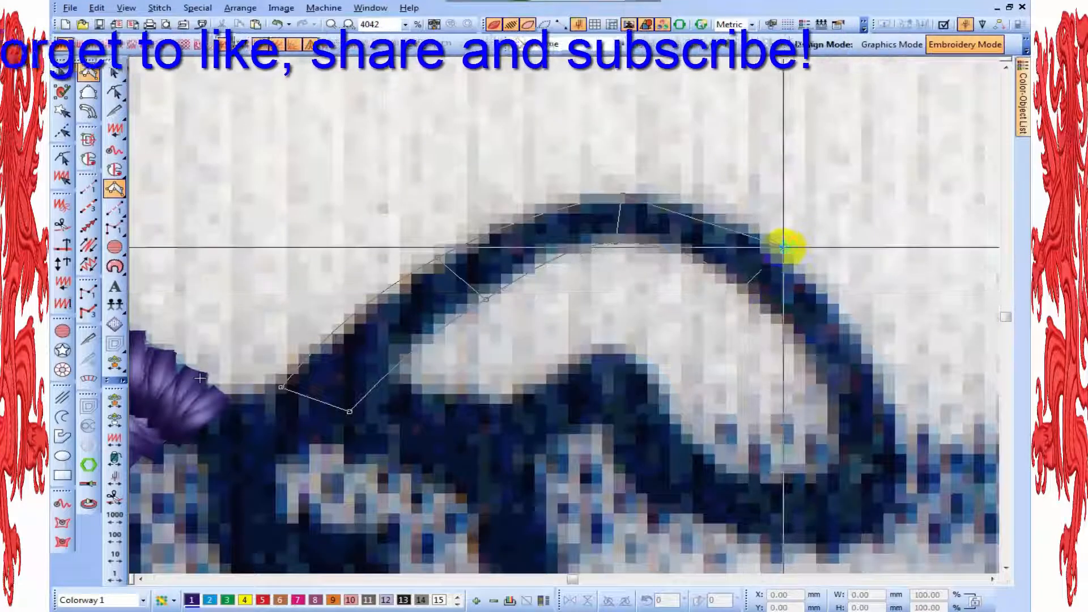
{"action": "right_click", "coordinate": [783, 247]}
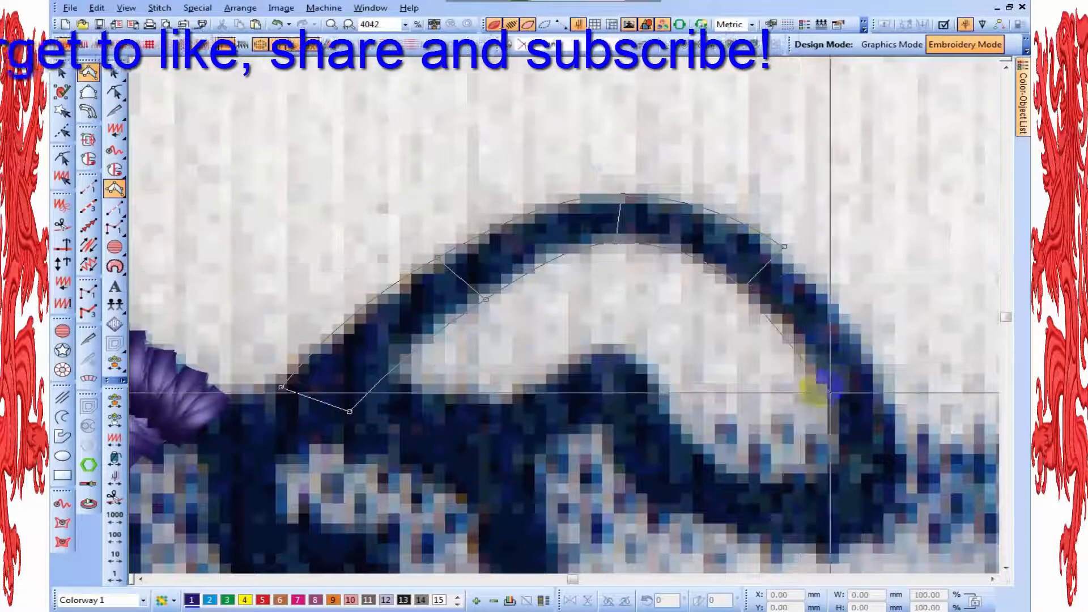
{"action": "right_click", "coordinate": [875, 355]}
{"action": "left_click", "coordinate": [658, 341]}
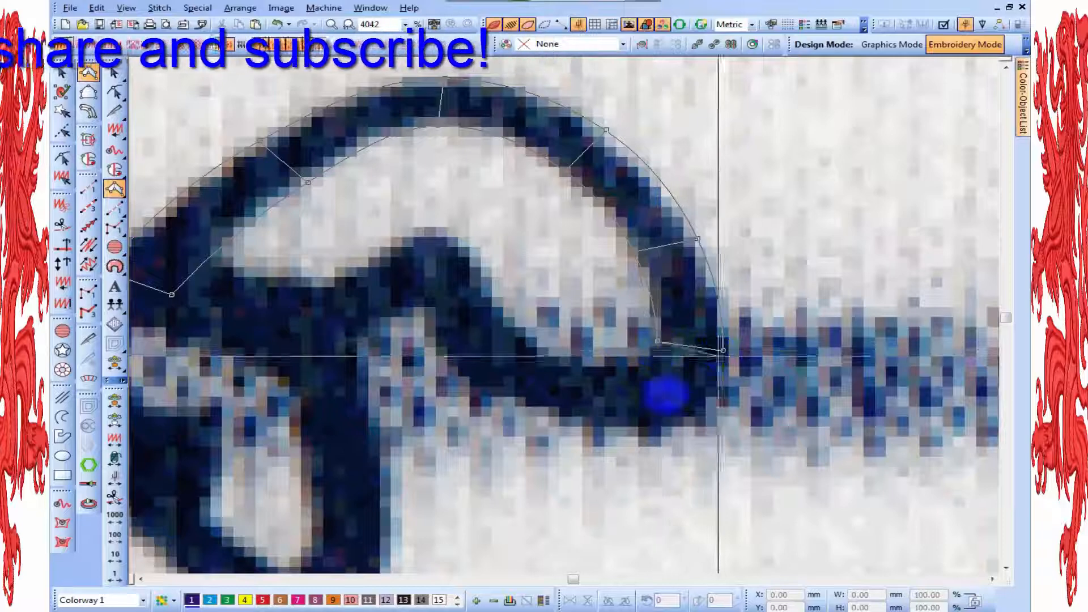
Carry the column around the right leaf's tip, re-placing the point pair at the start of the lower edge
{"action": "left_click", "coordinate": [647, 358]}
{"action": "left_click", "coordinate": [684, 424]}
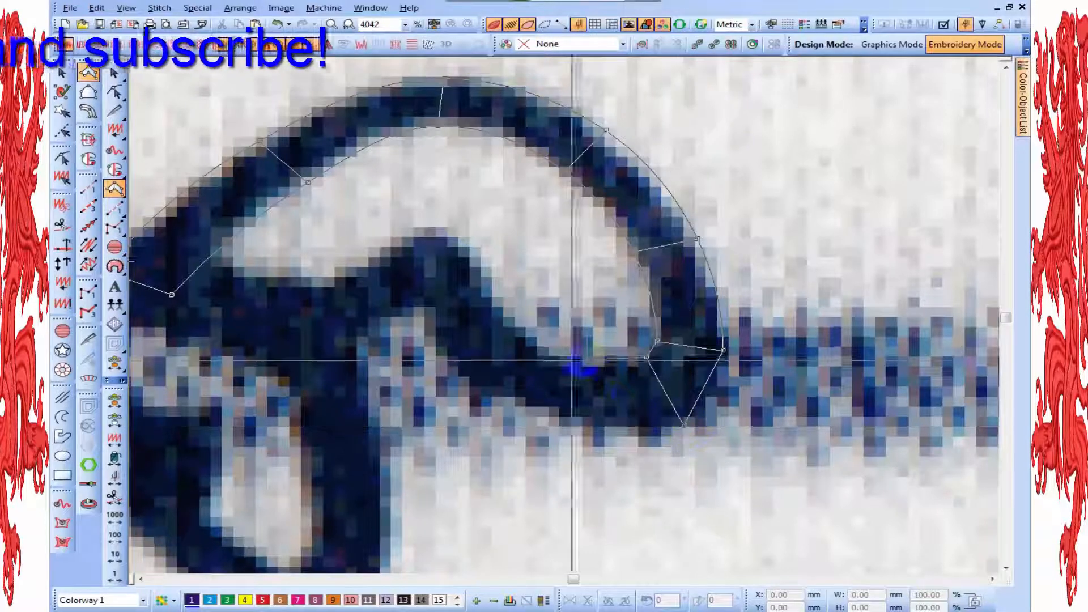
{"action": "right_click", "coordinate": [594, 422]}
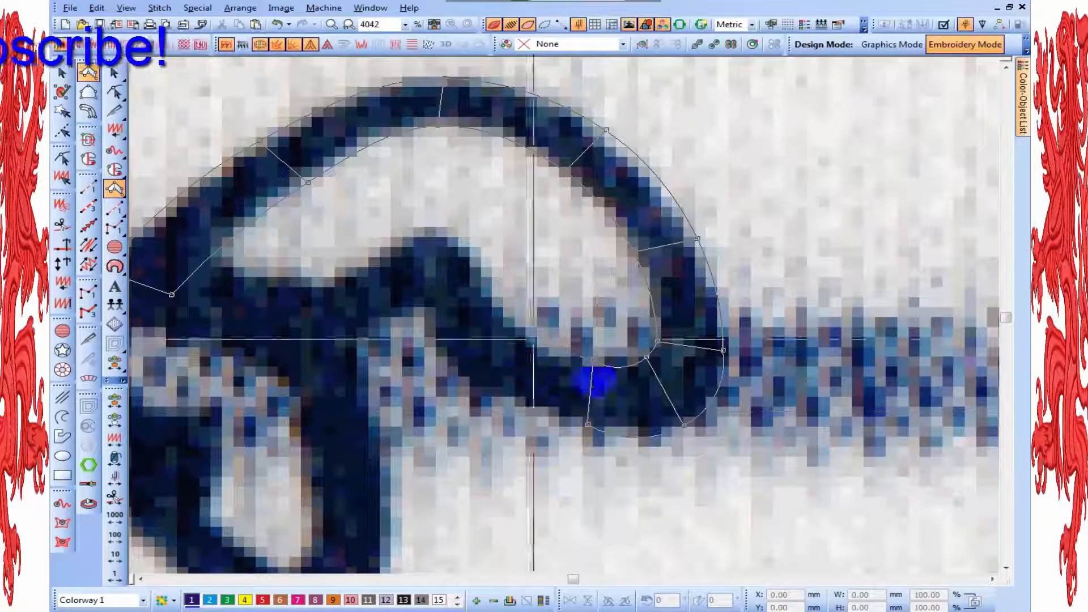
{"action": "key", "text": "BackSpace"}
{"action": "key", "text": "BackSpace"}
{"action": "right_click", "coordinate": [599, 369]}
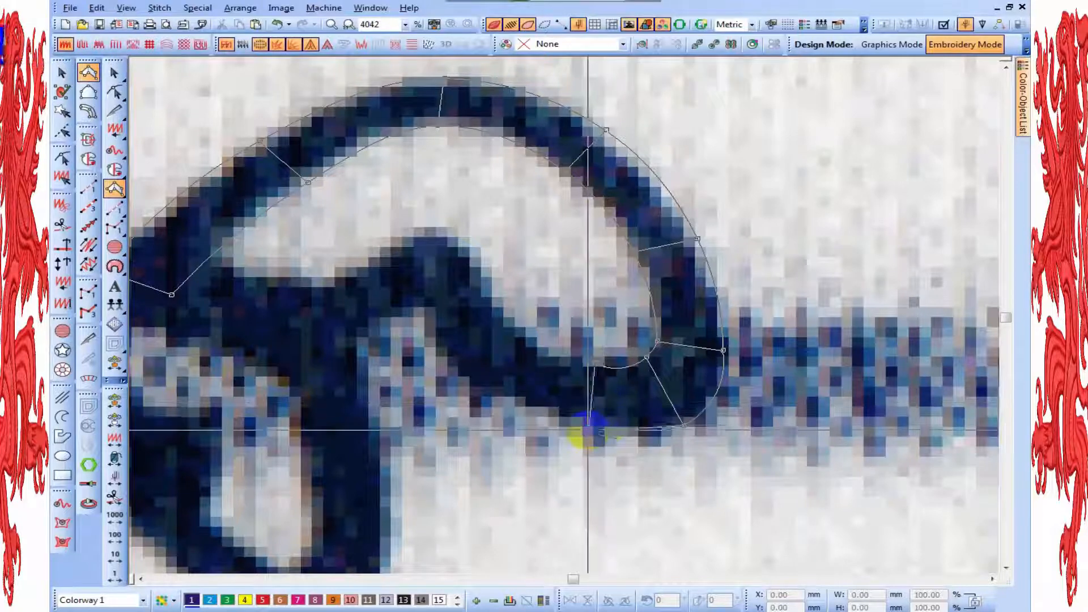
Continue the column along the right leaf's lower edge up to its inner peak and generate the stitches
{"action": "right_click", "coordinate": [519, 331]}
{"action": "right_click", "coordinate": [482, 378]}
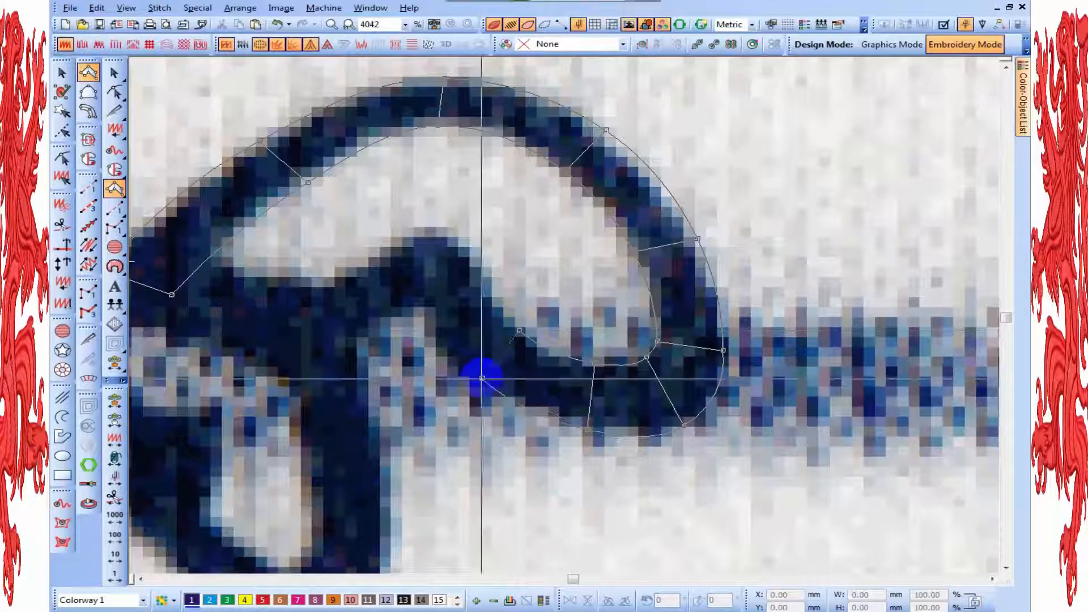
{"action": "left_click", "coordinate": [453, 225]}
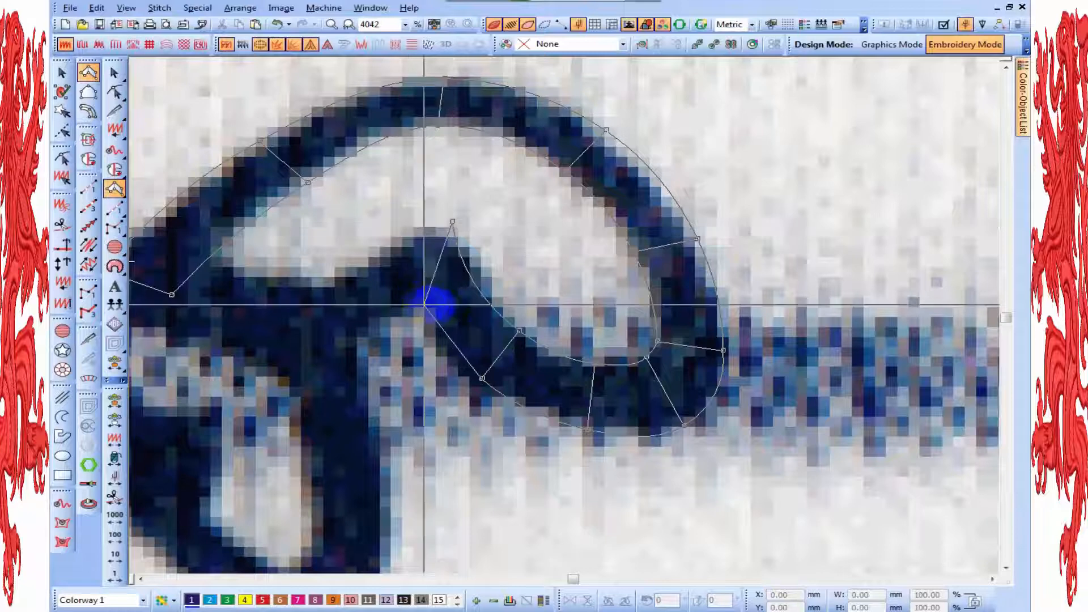
{"action": "key", "text": "Return"}
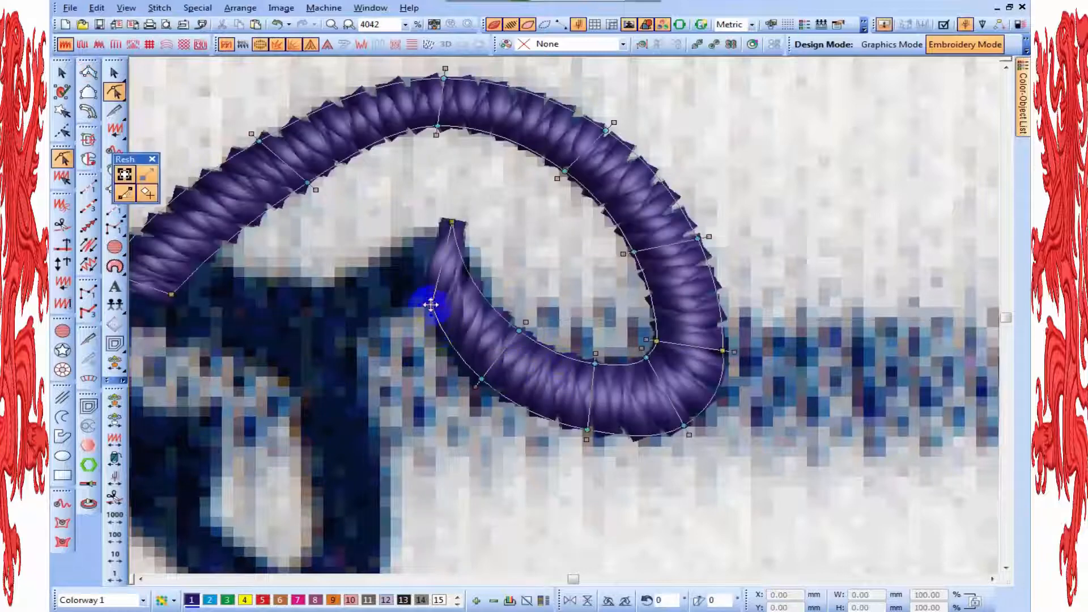
Reshape the right leaf column by moving its end, lower-edge and tip nodes to follow the backdrop outline
{"action": "left_click_drag", "start_coordinate": [424, 316], "coordinate": [423, 315]}
{"action": "left_click_drag", "start_coordinate": [517, 322], "coordinate": [516, 322]}
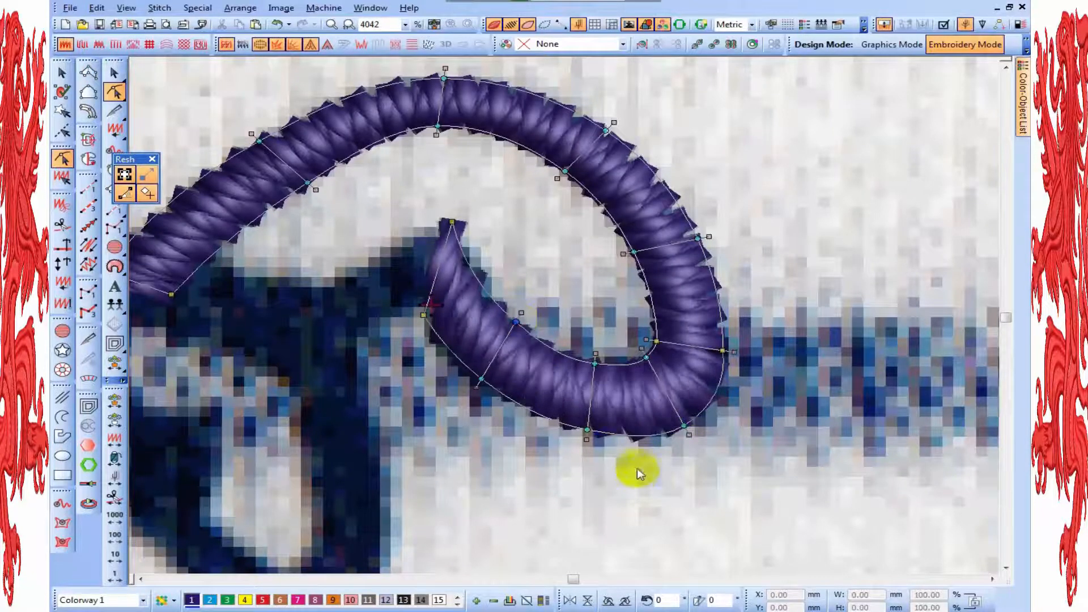
{"action": "left_click_drag", "start_coordinate": [585, 433], "coordinate": [598, 432]}
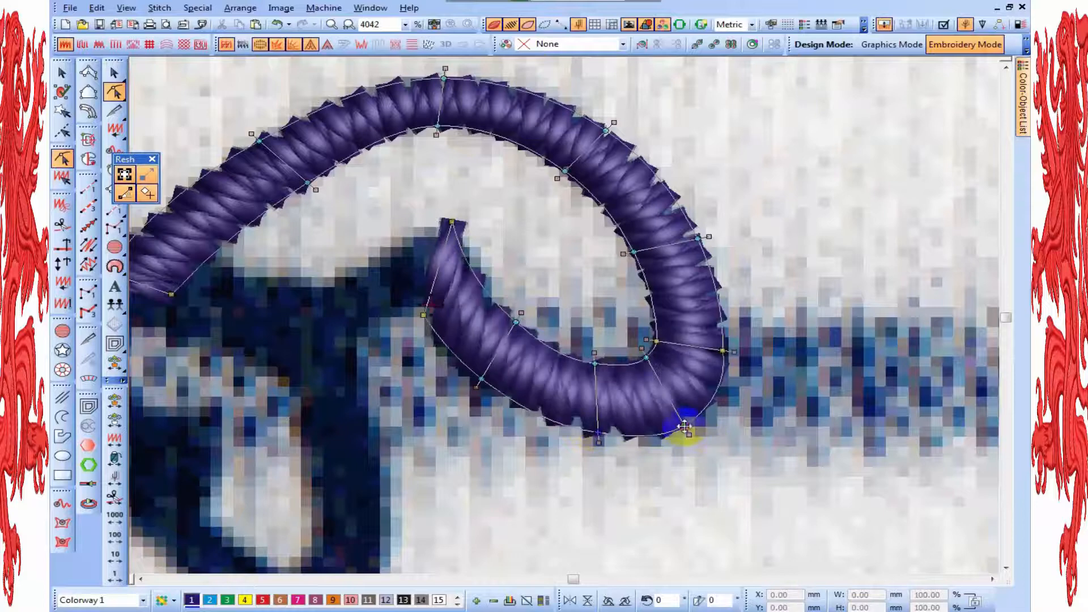
{"action": "left_click_drag", "start_coordinate": [684, 416], "coordinate": [685, 416]}
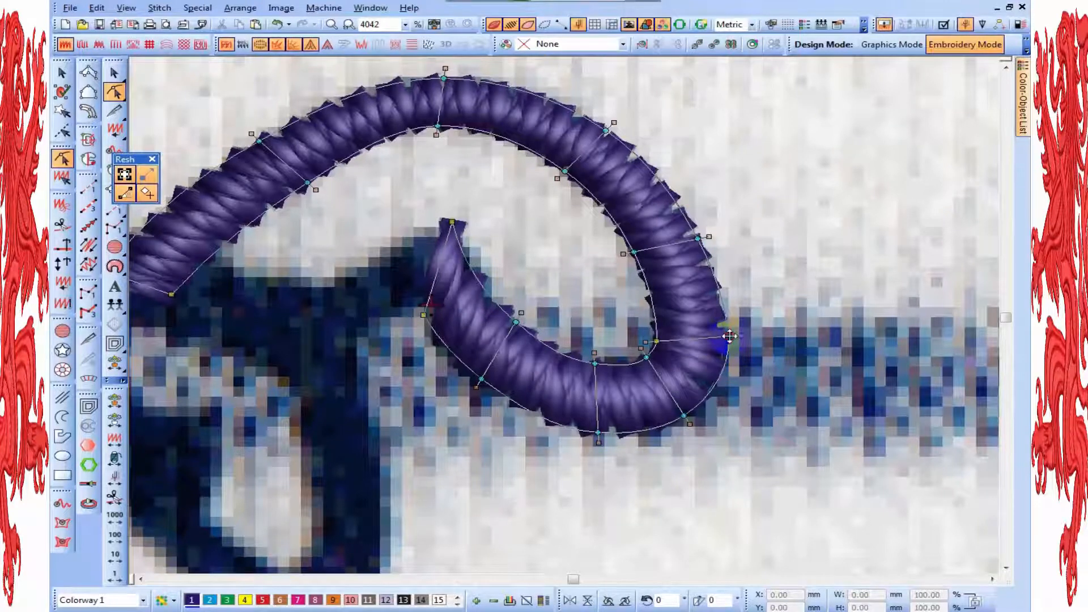
{"action": "left_click_drag", "start_coordinate": [729, 336], "coordinate": [730, 339]}
{"action": "scroll", "coordinate": [533, 336], "scroll_direction": "down", "scroll_amount": 3}
{"action": "key", "text": "Escape"}
{"action": "scroll", "coordinate": [519, 340], "scroll_direction": "up", "scroll_amount": 2}
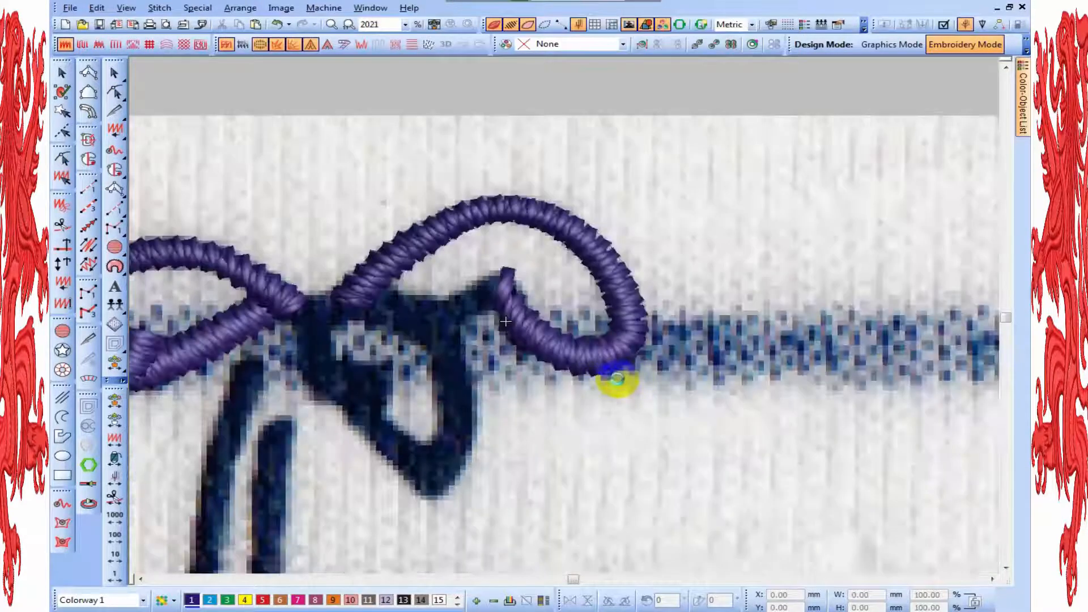
Add a short satin column from the right leaf's inner peak to the top of the lower leaf and generate its stitches
{"action": "key", "text": "z"}
{"action": "key", "text": "s"}
{"action": "key", "text": "s"}
{"action": "left_click", "coordinate": [424, 315]}
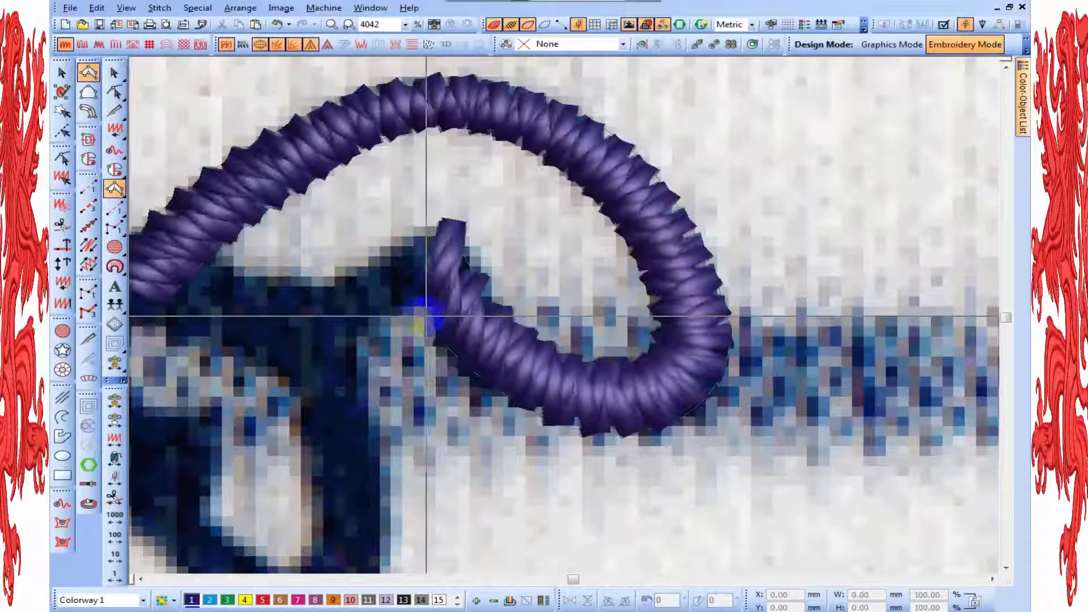
{"action": "left_click", "coordinate": [448, 221]}
{"action": "left_click", "coordinate": [332, 352]}
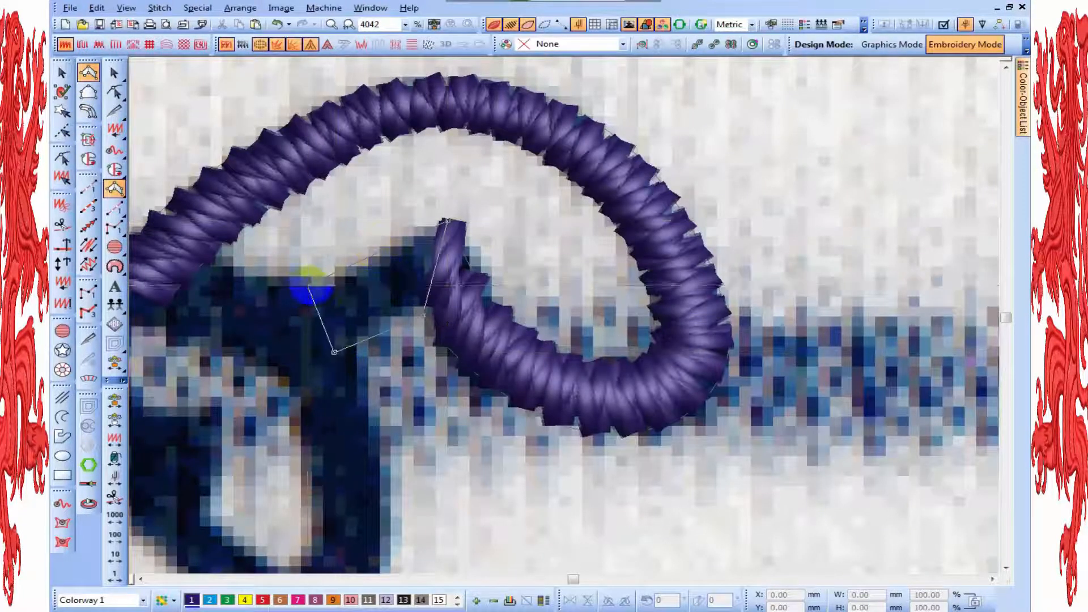
{"action": "left_click", "coordinate": [314, 287]}
{"action": "key", "text": "Return"}
Digitize a short curved satin column from below the leaf junction down the lower leaf's left edge and generate its stitches
{"action": "key", "text": "shift+z"}
{"action": "scroll", "coordinate": [454, 312], "scroll_direction": "down", "scroll_amount": 1}
{"action": "scroll", "coordinate": [651, 311], "scroll_direction": "up", "scroll_amount": 3}
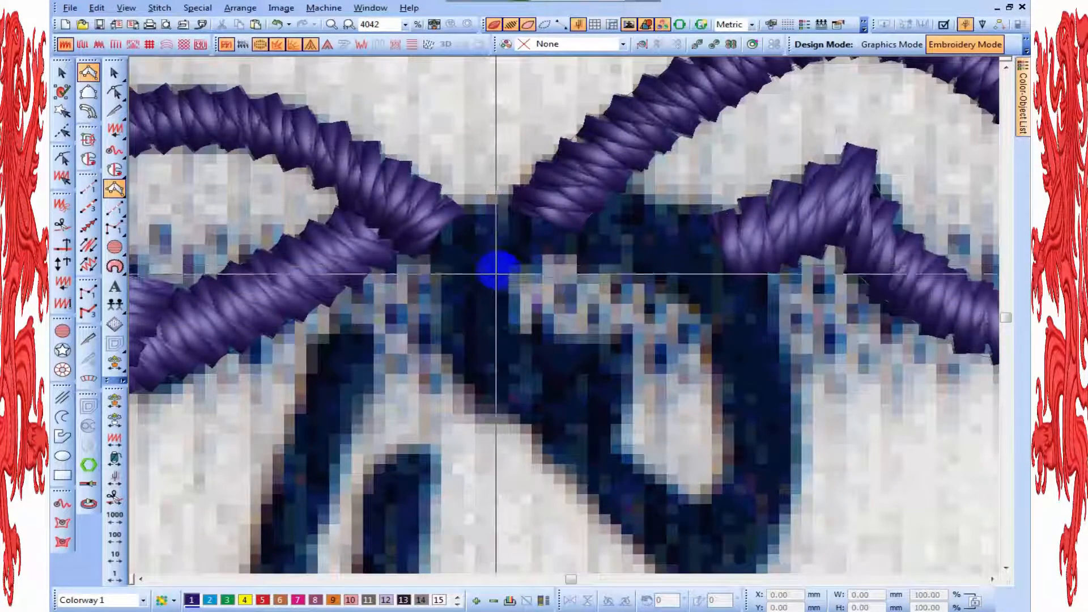
{"action": "left_click", "coordinate": [513, 314]}
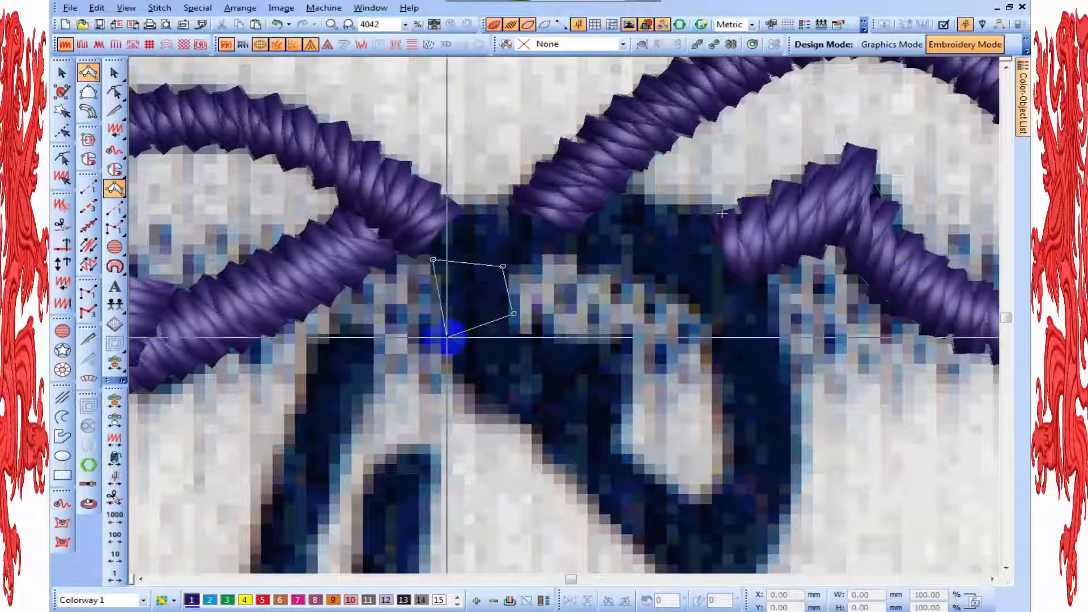
{"action": "right_click", "coordinate": [441, 338]}
{"action": "left_click", "coordinate": [576, 350]}
{"action": "left_click", "coordinate": [533, 417]}
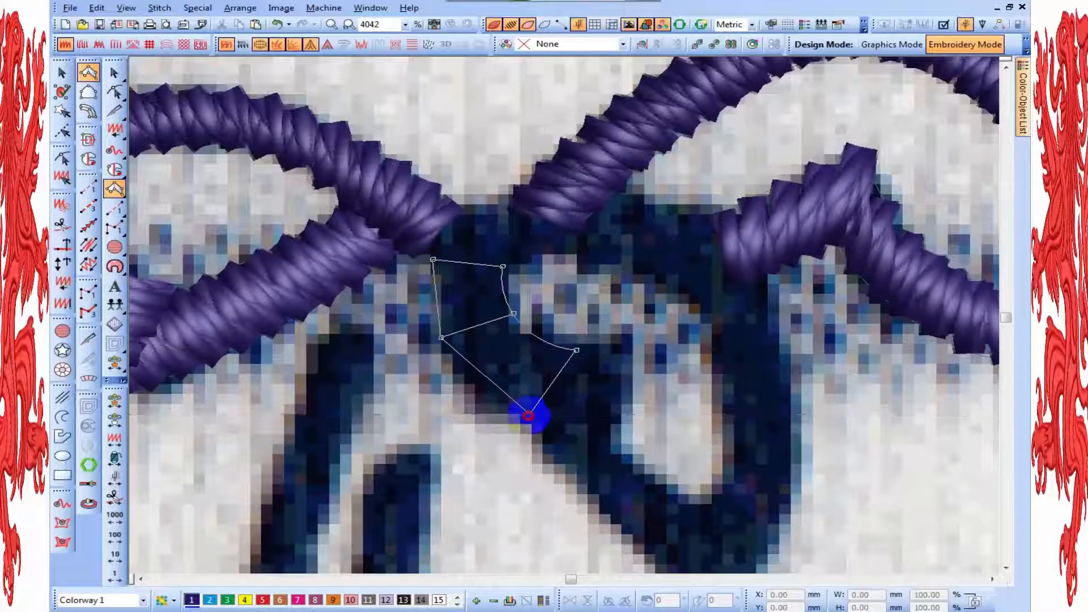
{"action": "key", "text": "Return"}
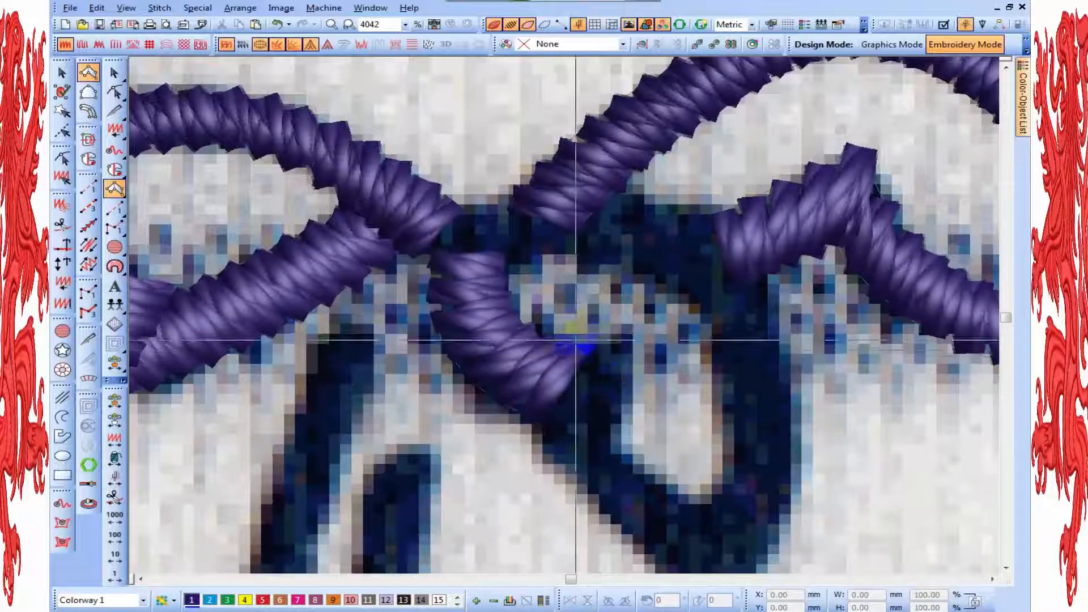
Start another satin column overlapping the short column's end and place point pairs down the lower leaf's left side
{"action": "left_click", "coordinate": [514, 454]}
{"action": "left_click", "coordinate": [624, 397]}
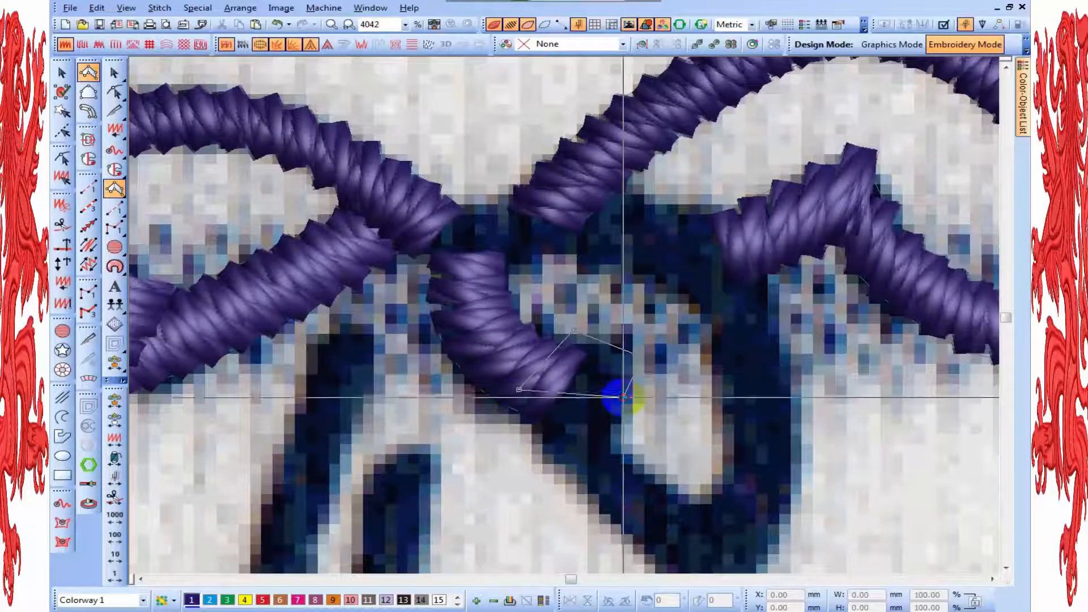
{"action": "left_click", "coordinate": [518, 429]}
{"action": "left_click", "coordinate": [617, 421]}
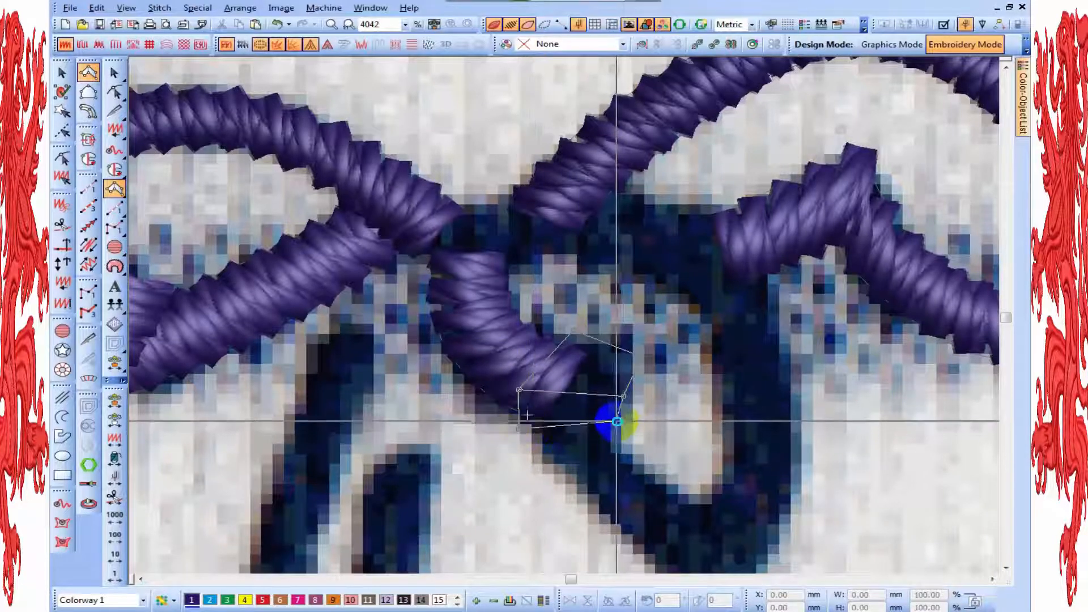
{"action": "left_click", "coordinate": [552, 475]}
{"action": "left_click", "coordinate": [627, 442]}
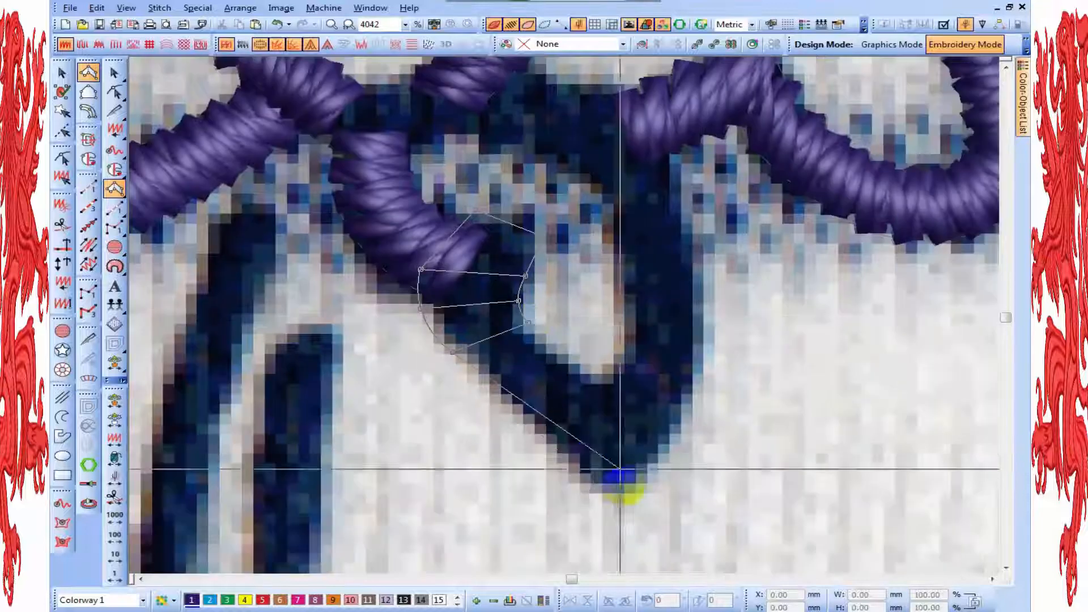
Extend the column to the lower leaf's pointed tip, generate its stitches and show its reshape nodes
{"action": "left_click", "coordinate": [577, 375]}
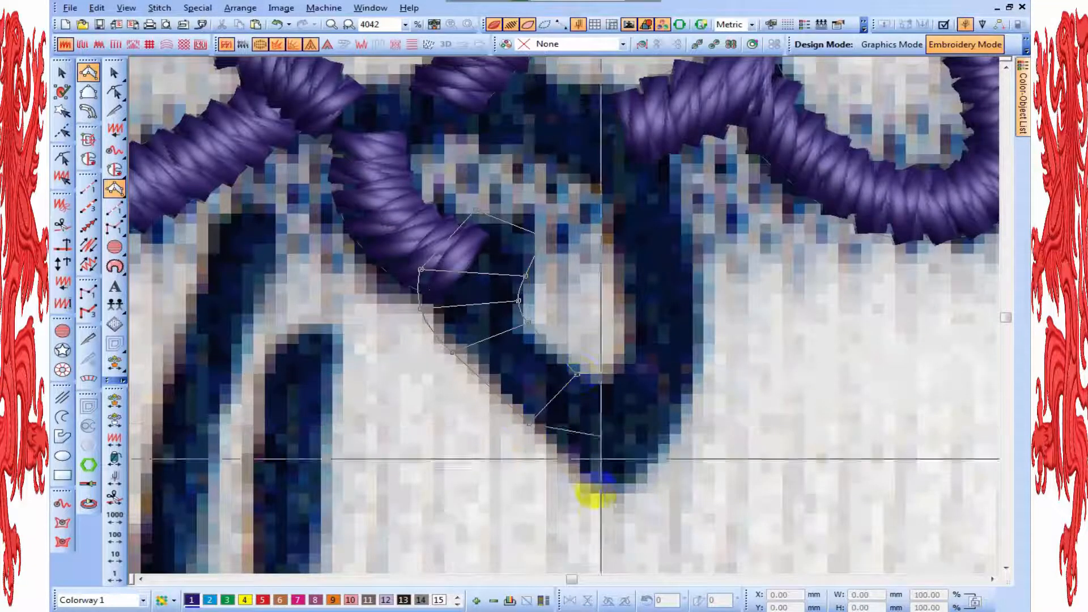
{"action": "left_click", "coordinate": [613, 508]}
{"action": "right_click", "coordinate": [612, 397]}
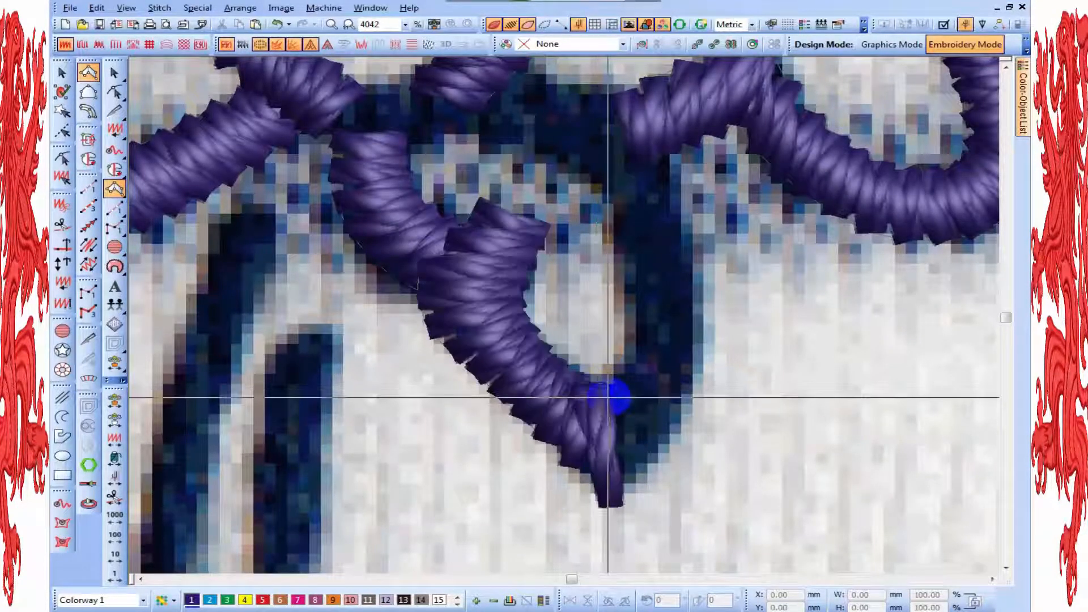
{"action": "key", "text": "h"}
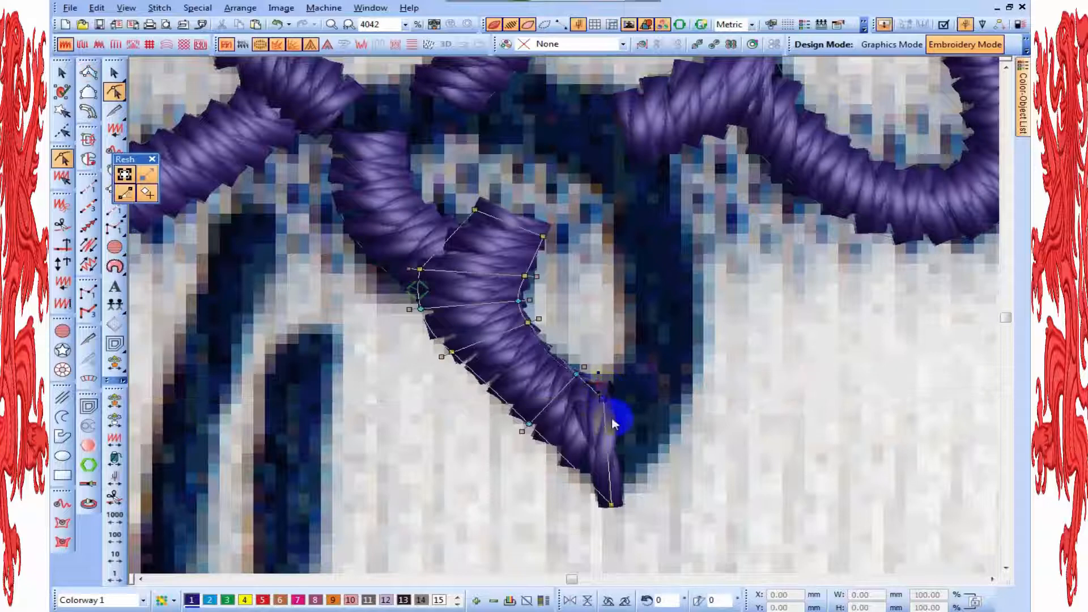
Start a satin column at the lower leaf's tip and place point pairs up its right side
{"action": "left_click", "coordinate": [89, 72]}
{"action": "left_click", "coordinate": [620, 503]}
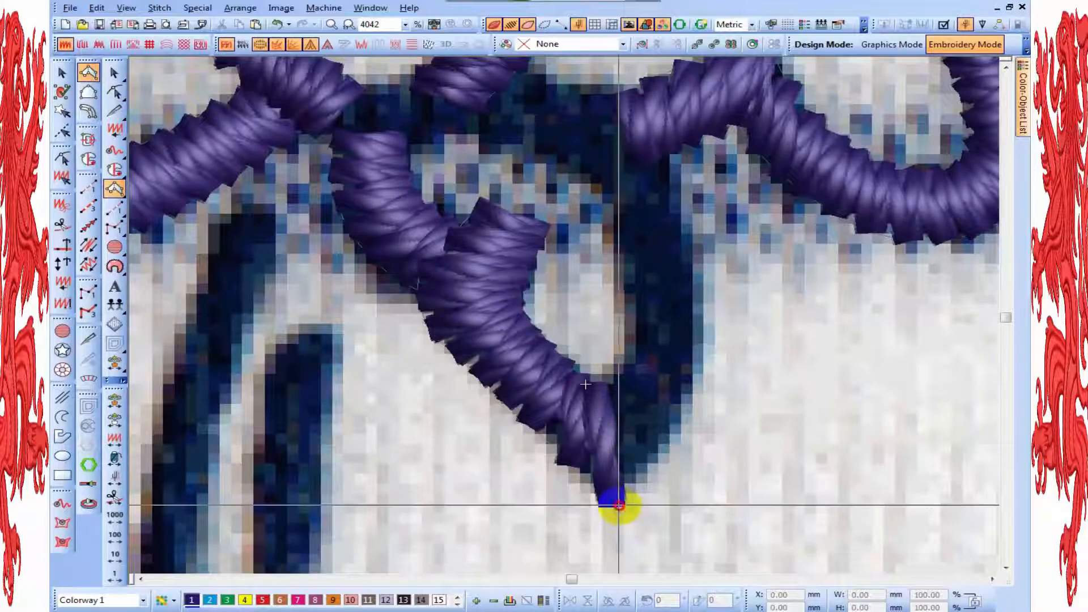
{"action": "left_click", "coordinate": [594, 392]}
{"action": "left_click", "coordinate": [689, 417]}
{"action": "left_click", "coordinate": [615, 369]}
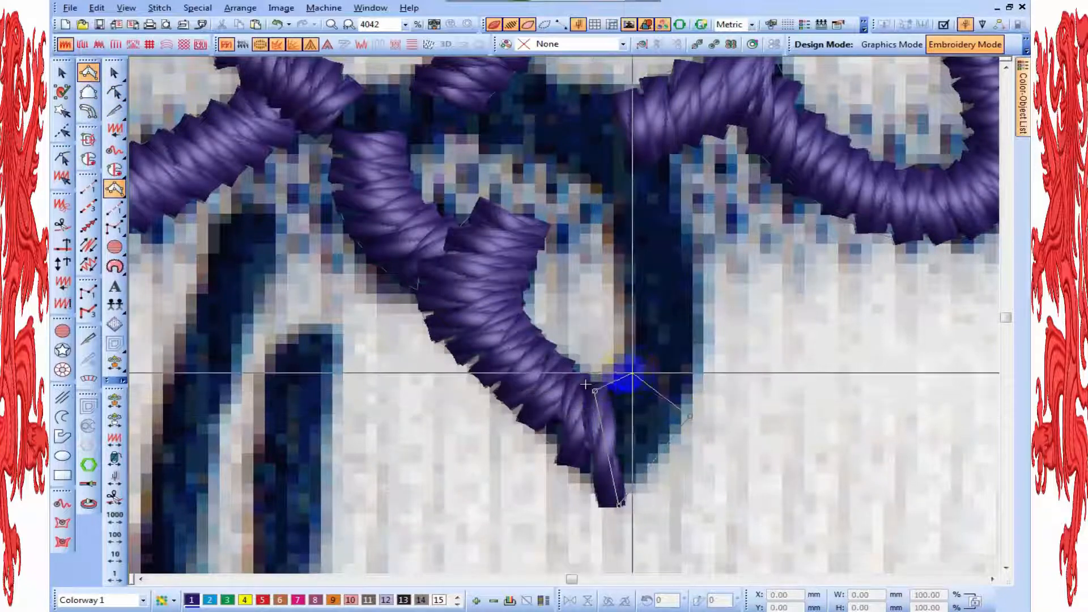
{"action": "left_click", "coordinate": [704, 319]}
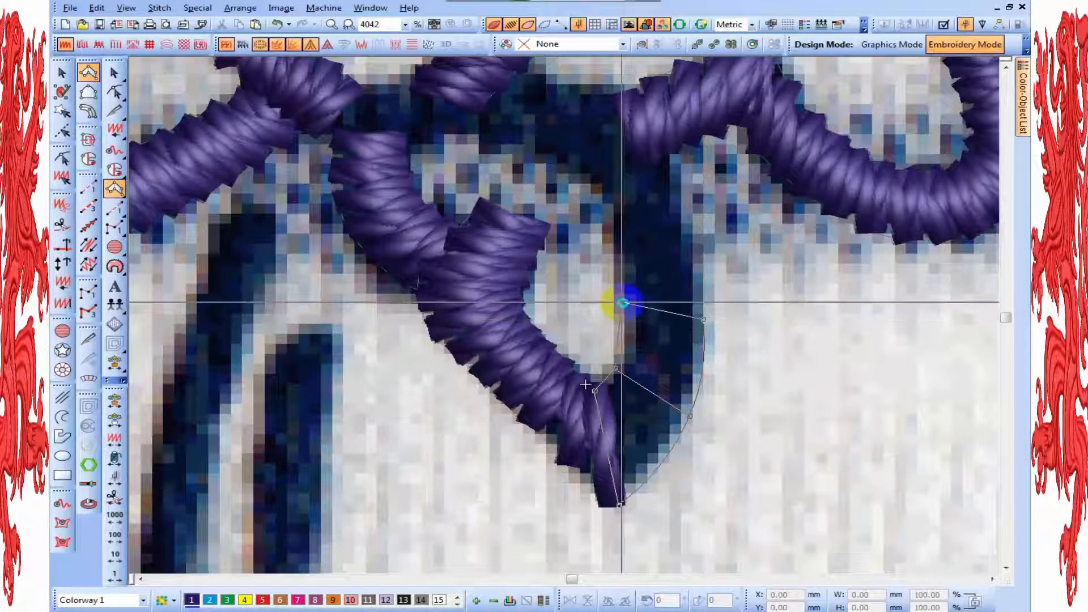
{"action": "left_click", "coordinate": [625, 303]}
Continue the column over the top of the lower leaf to the left leaf junction and generate its stitches
{"action": "left_click", "coordinate": [680, 185]}
{"action": "left_click", "coordinate": [607, 201]}
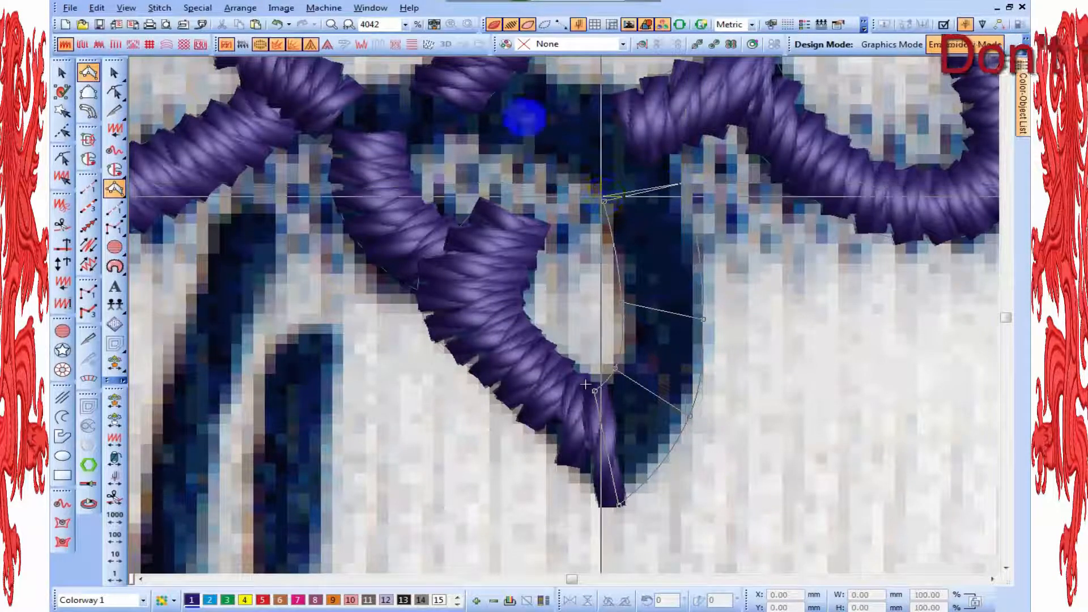
{"action": "left_click", "coordinate": [539, 80]}
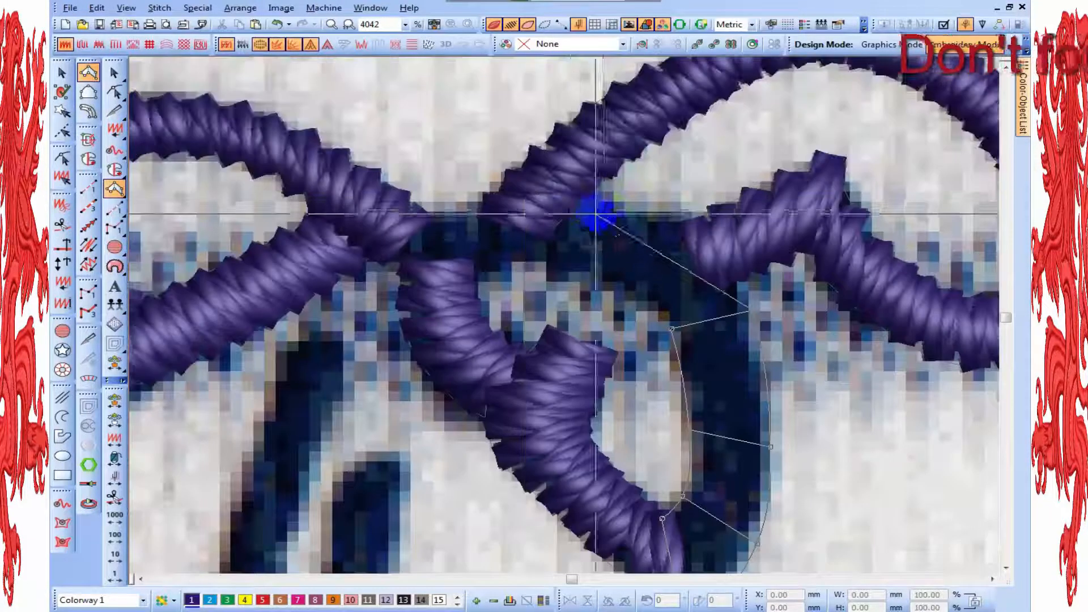
{"action": "left_click", "coordinate": [585, 281]}
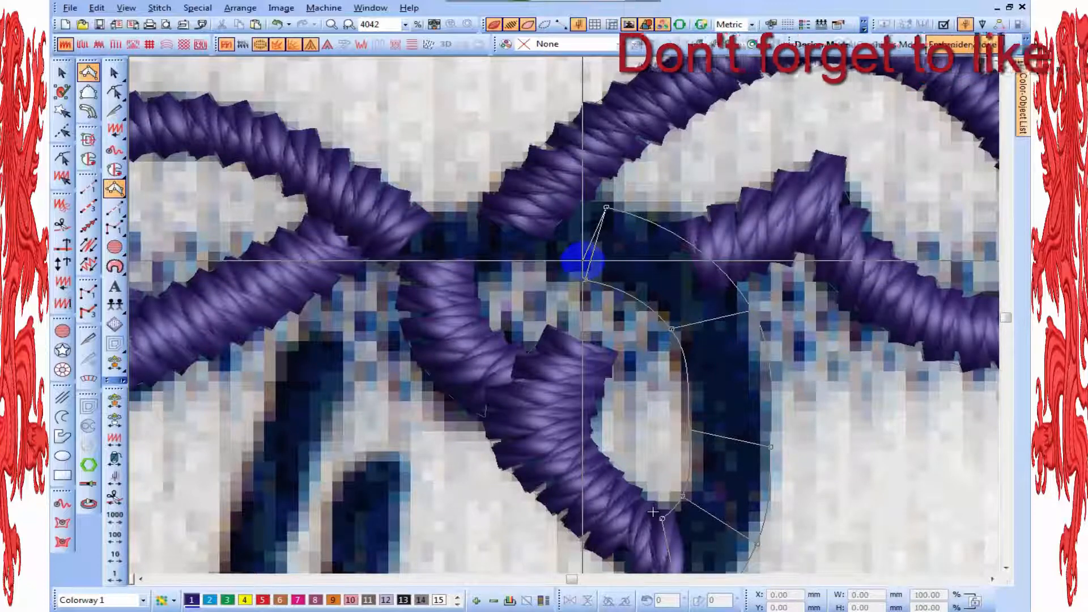
{"action": "left_click", "coordinate": [430, 218]}
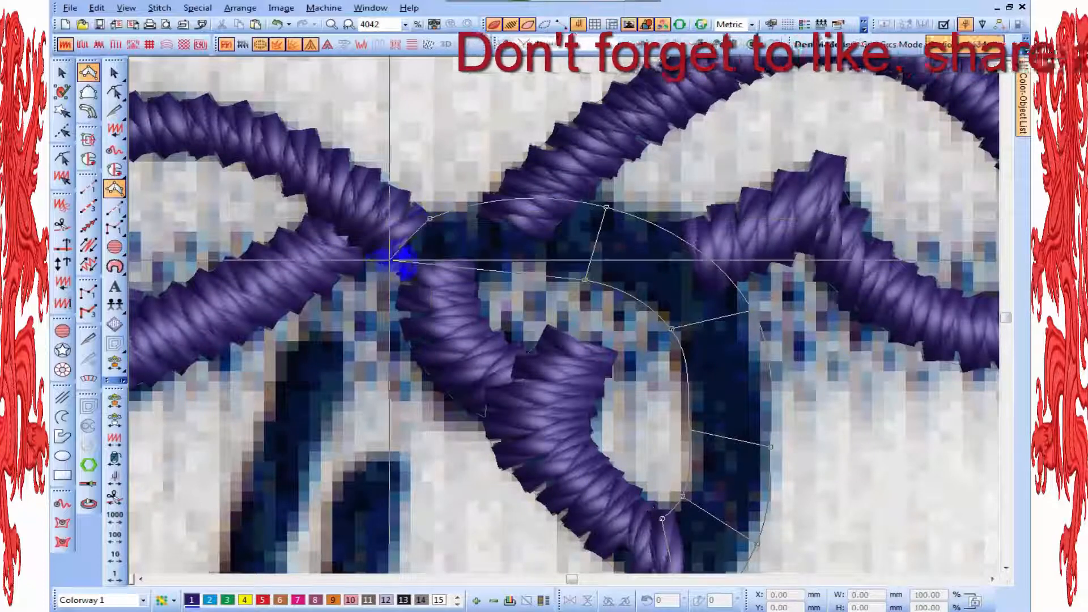
{"action": "key", "text": "Return"}
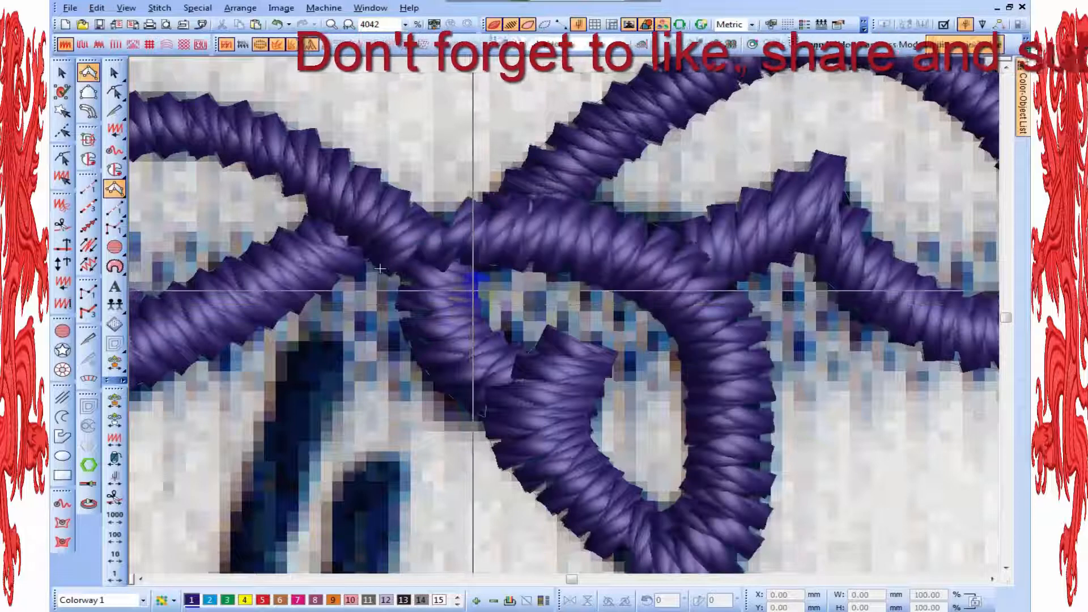
Reshape the lower leaf's right column by adjusting its junction end and its inner and outer edge nodes to smooth the curve
{"action": "key", "text": "h"}
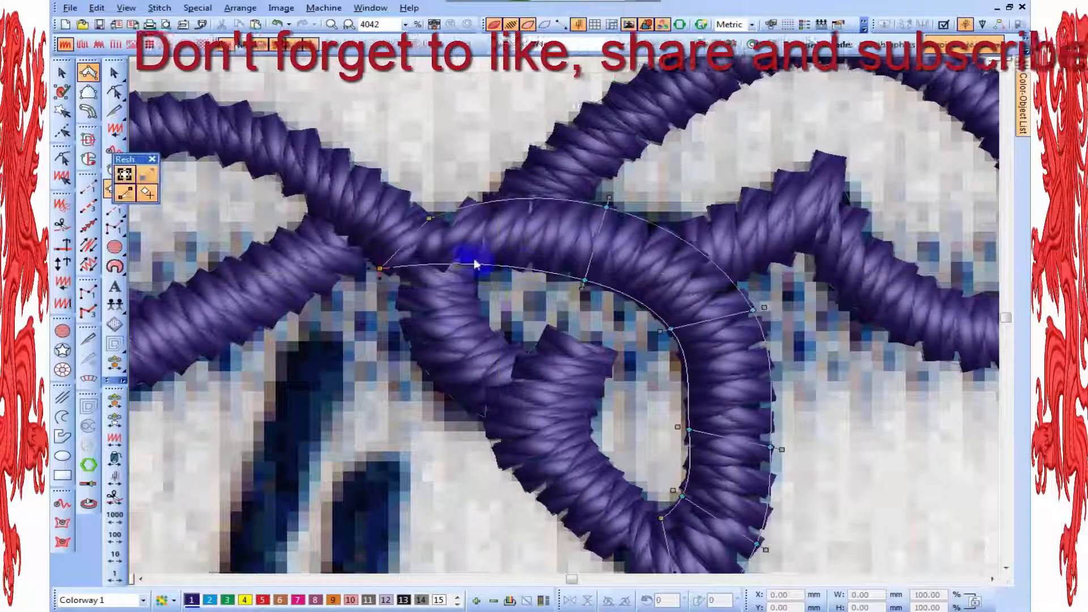
{"action": "left_click", "coordinate": [432, 219]}
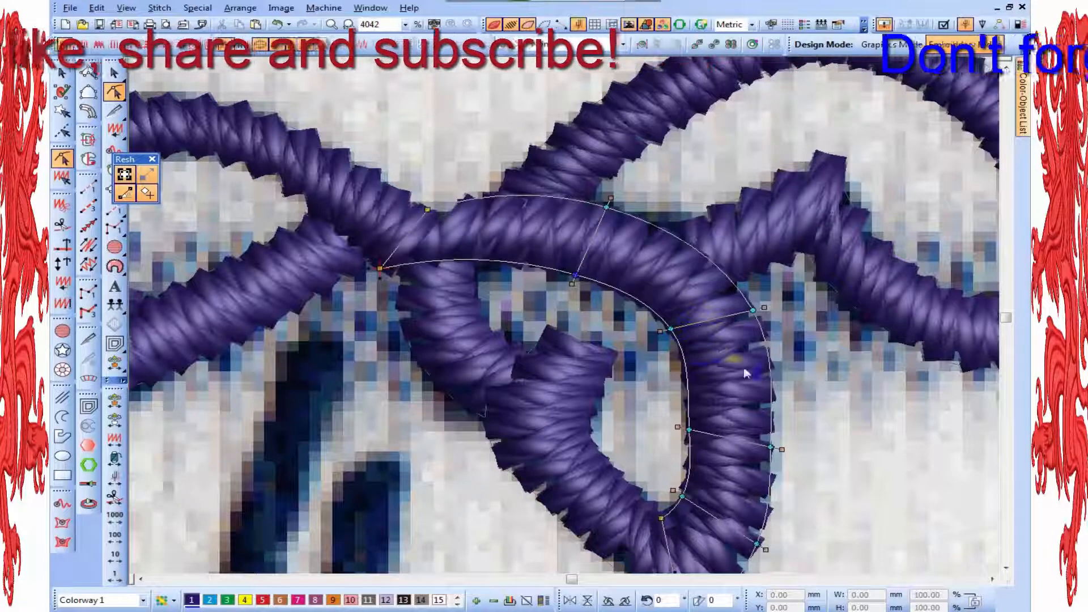
{"action": "left_click", "coordinate": [673, 329]}
{"action": "left_click", "coordinate": [712, 461]}
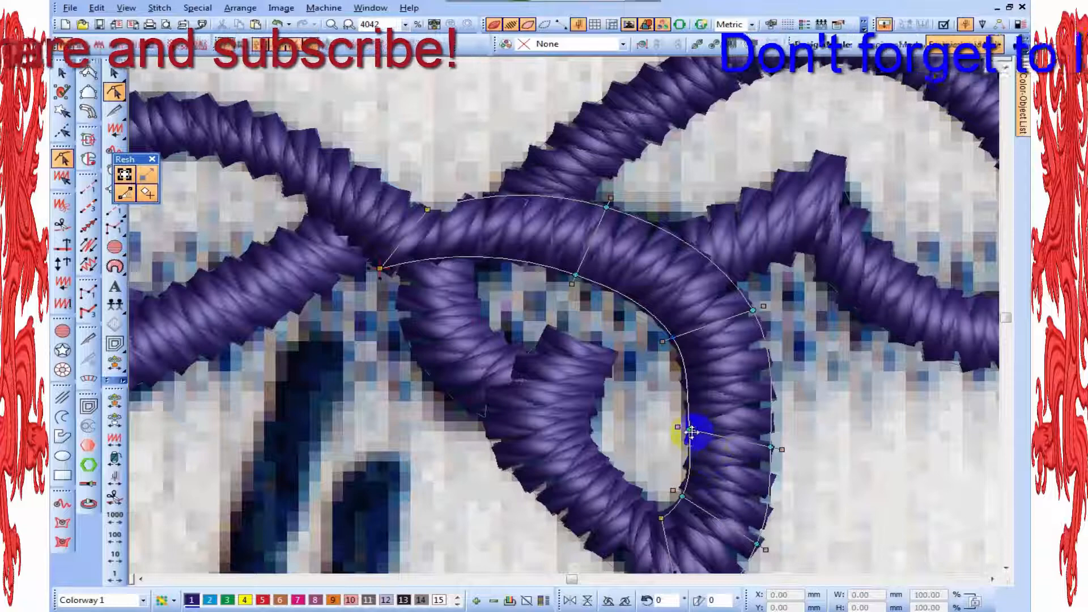
{"action": "left_click", "coordinate": [771, 448]}
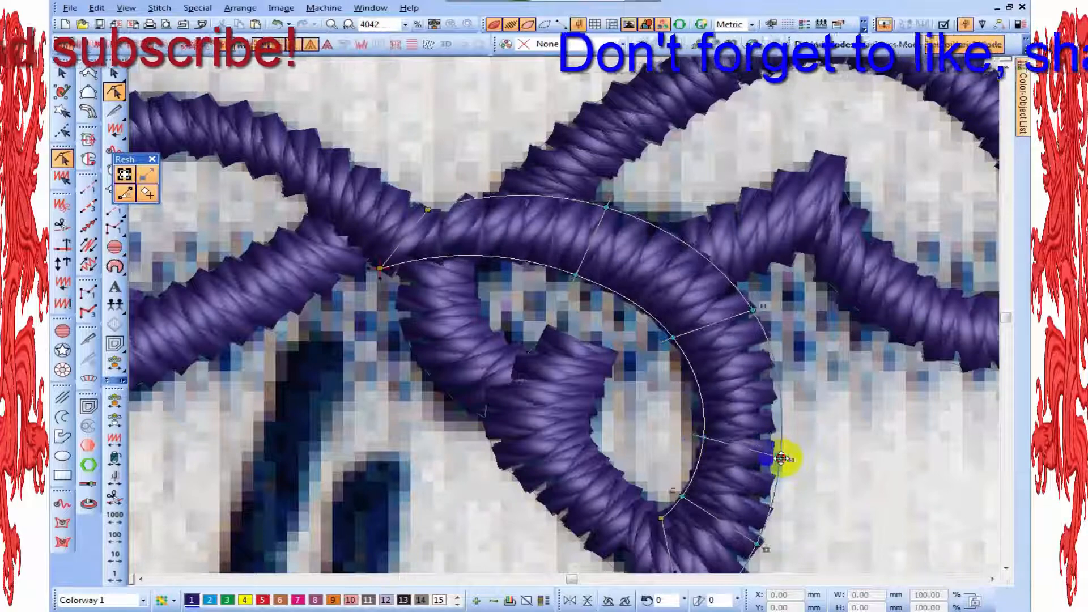
{"action": "key", "text": "shift+z"}
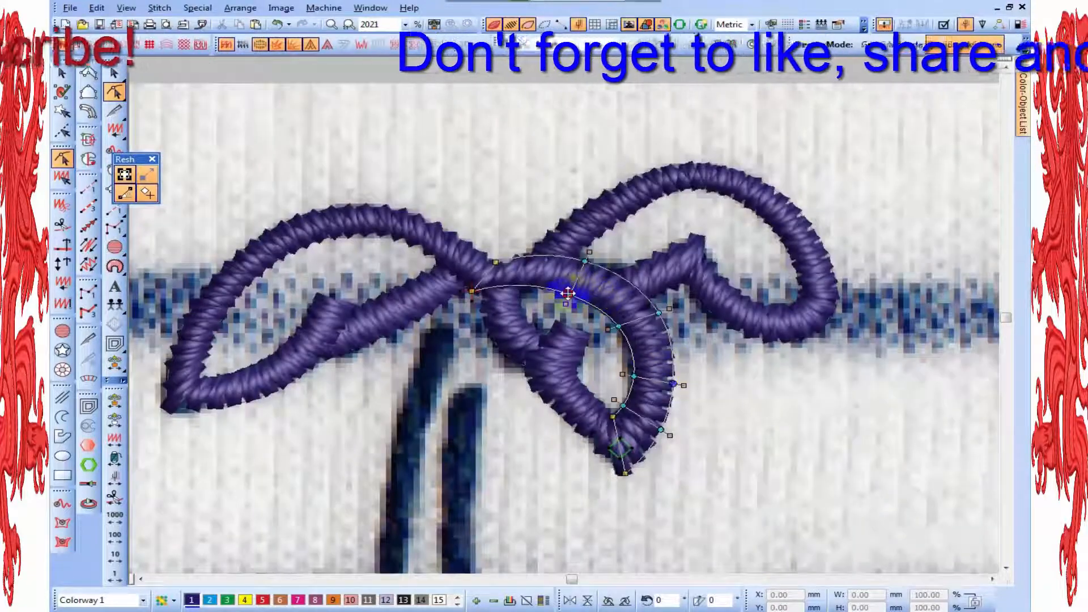
{"action": "key", "text": "shift+z"}
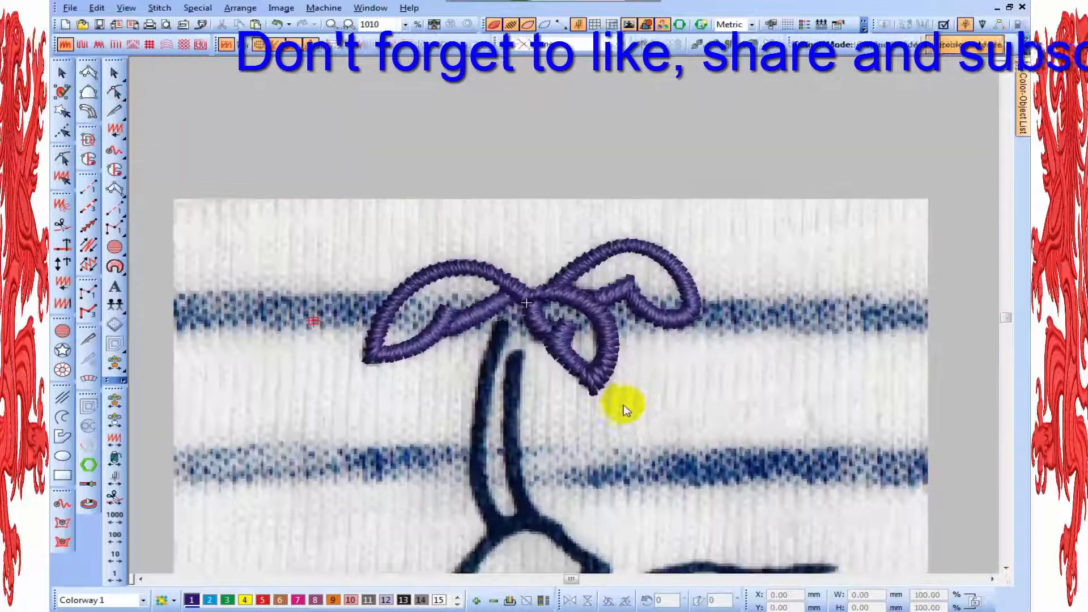
Start a satin column at the top of the left trunk line and place point pairs down its upper part
{"action": "key", "text": "z"}
{"action": "key", "text": "t"}
{"action": "left_click", "coordinate": [89, 74]}
{"action": "left_click", "coordinate": [366, 335]}
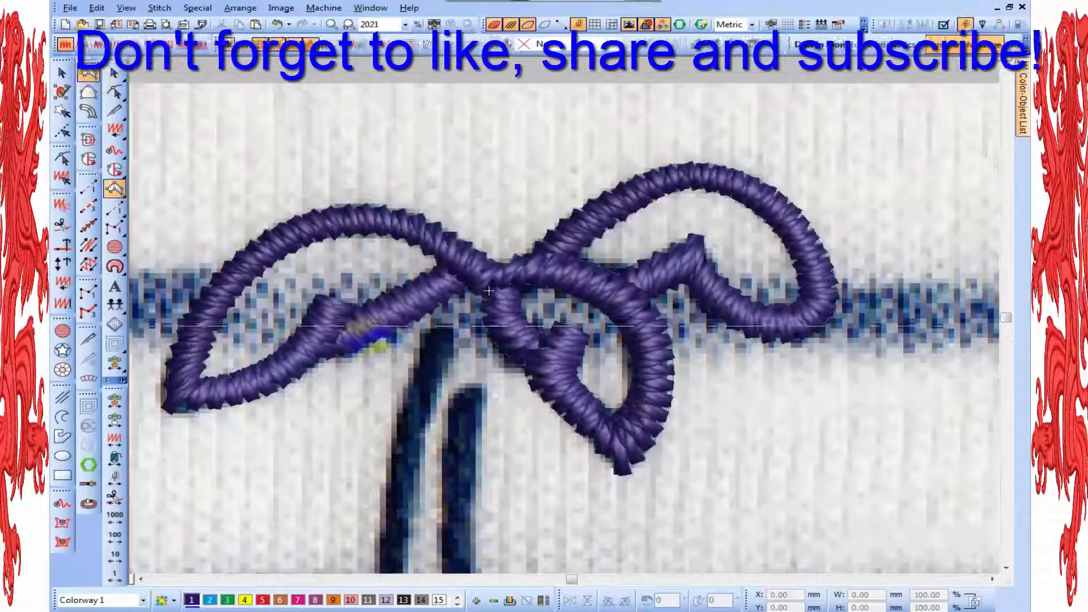
{"action": "left_click", "coordinate": [440, 359]}
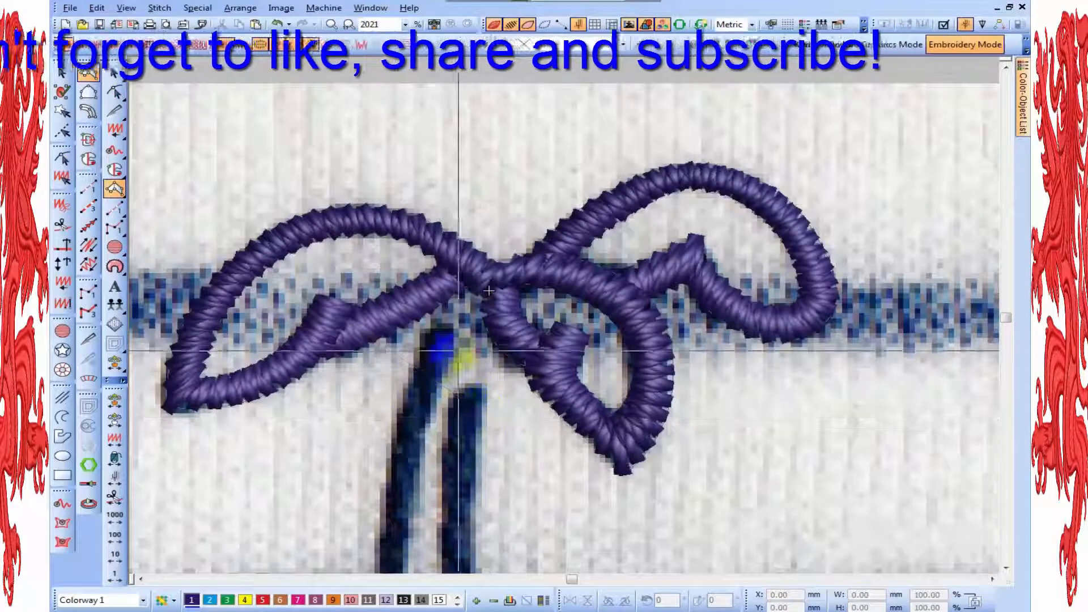
{"action": "key", "text": "z"}
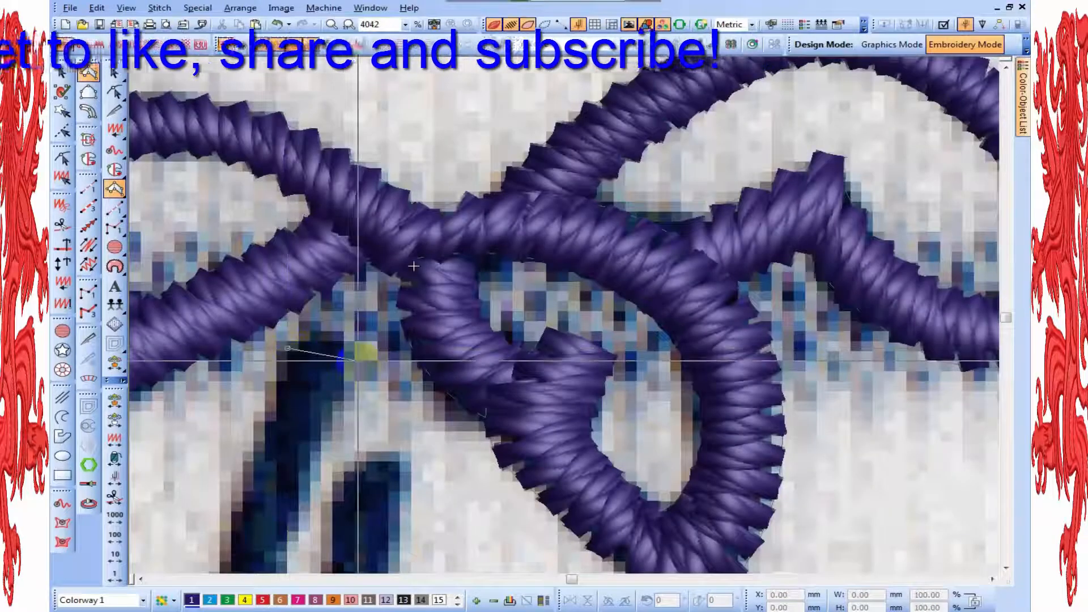
{"action": "key", "text": "shift+z"}
{"action": "key", "text": "p"}
{"action": "left_click_drag", "start_coordinate": [418, 568], "coordinate": [508, 479]}
{"action": "key", "text": "z"}
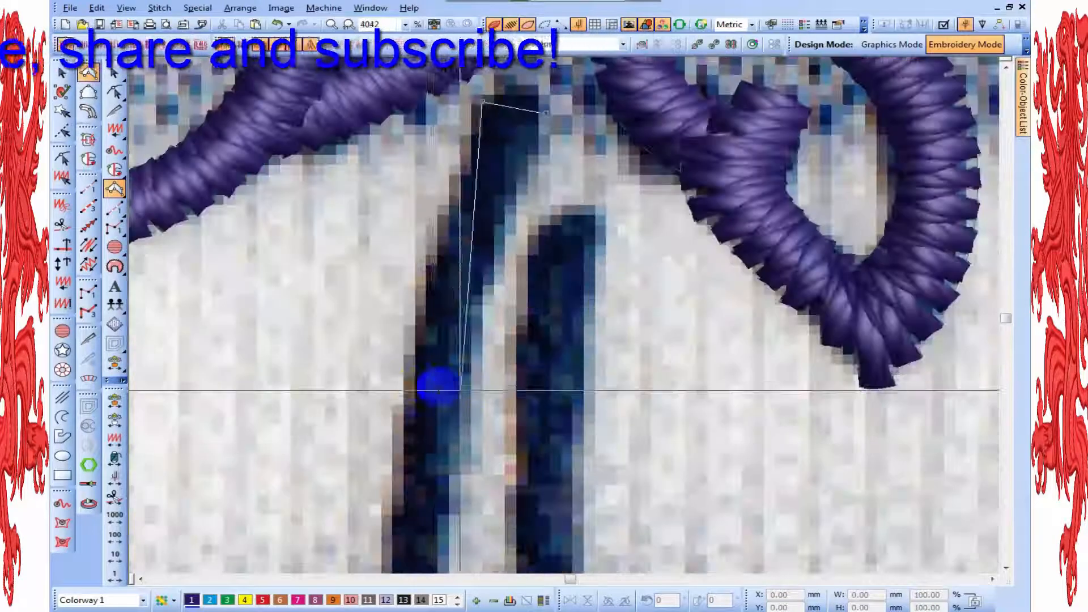
{"action": "left_click", "coordinate": [406, 378]}
{"action": "left_click", "coordinate": [445, 378]}
{"action": "left_click", "coordinate": [479, 382]}
Continue the left trunk column down to the mound junction and generate its stitches
{"action": "key", "text": "shift+z"}
{"action": "key", "text": "p"}
{"action": "left_click_drag", "start_coordinate": [495, 568], "coordinate": [549, 395]}
{"action": "key", "text": "z"}
{"action": "left_click", "coordinate": [483, 338]}
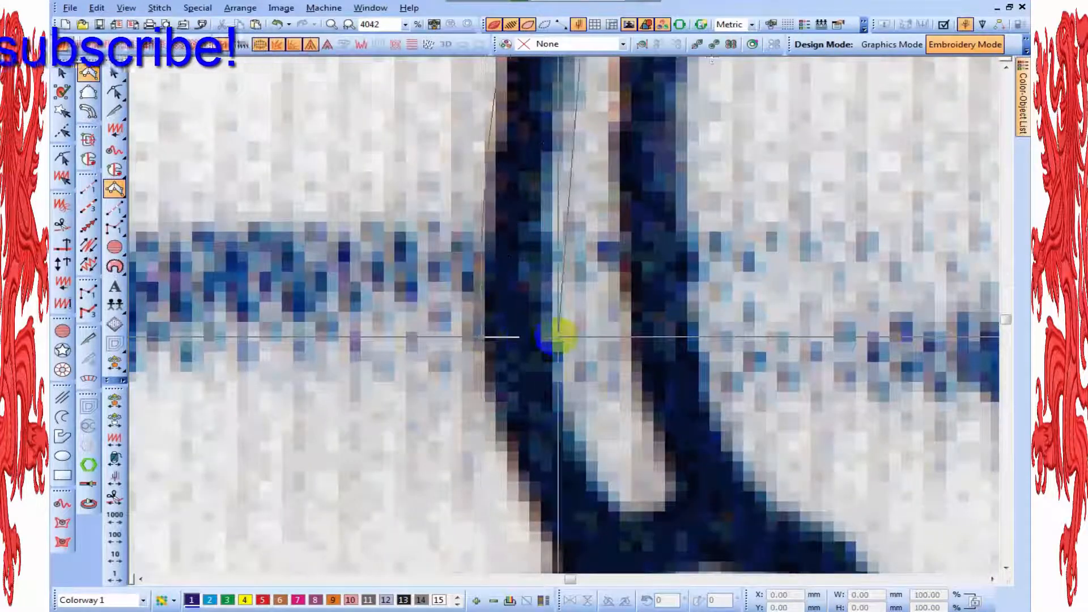
{"action": "left_click", "coordinate": [555, 336]}
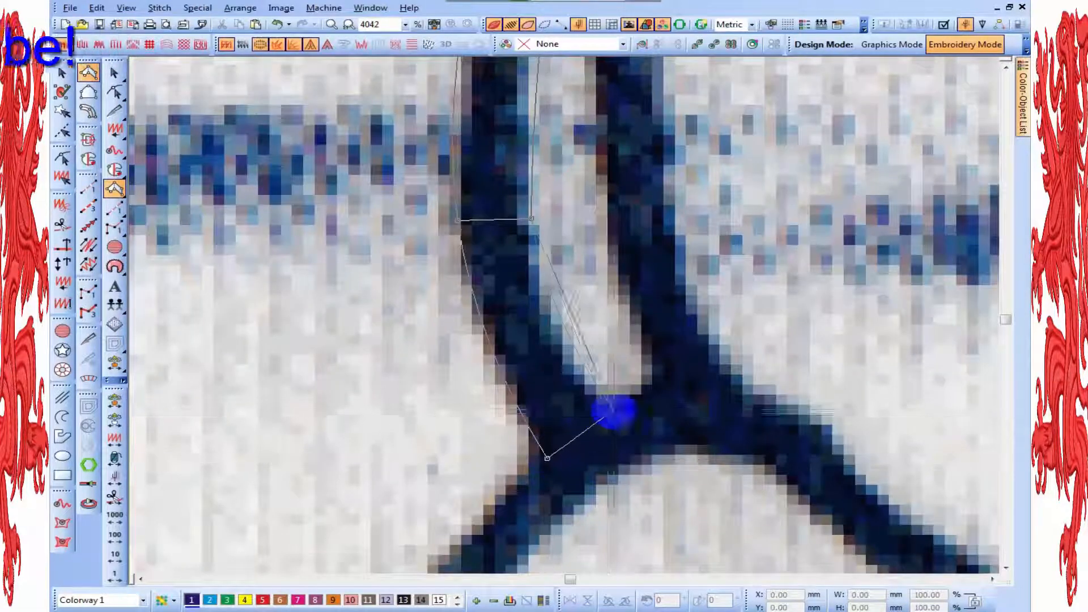
{"action": "left_click", "coordinate": [614, 409]}
{"action": "key", "text": "Return"}
Start a satin column at the top of the right trunk line and place a point pair partway down
{"action": "key", "text": "shift+z"}
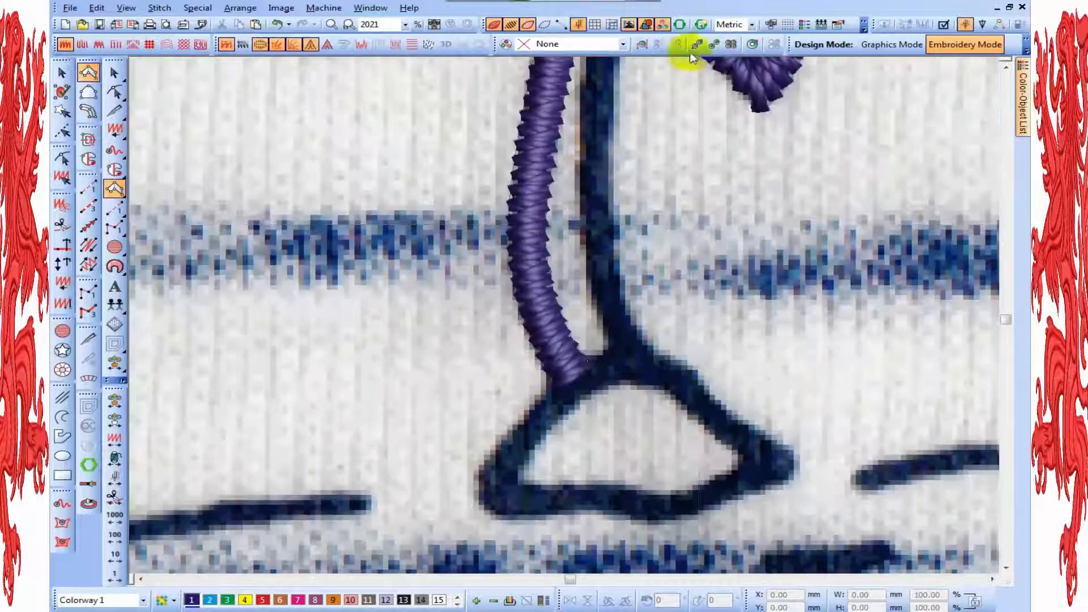
{"action": "left_click", "coordinate": [660, 72]}
{"action": "key", "text": "z"}
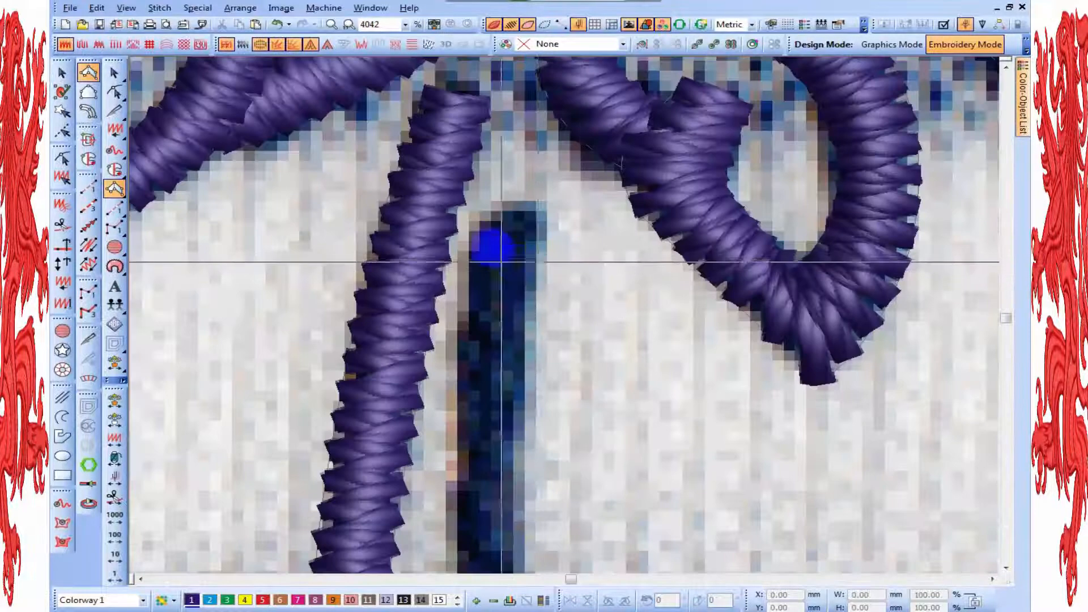
{"action": "left_click", "coordinate": [478, 235]}
{"action": "left_click", "coordinate": [474, 233]}
{"action": "left_click", "coordinate": [544, 208]}
{"action": "right_click", "coordinate": [512, 410]}
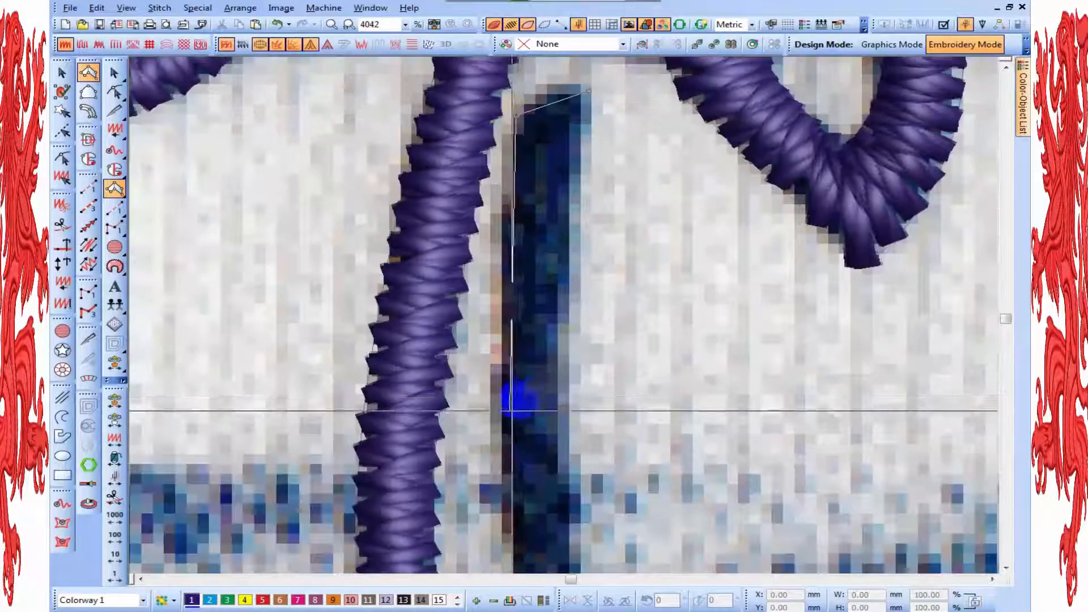
{"action": "right_click", "coordinate": [567, 395]}
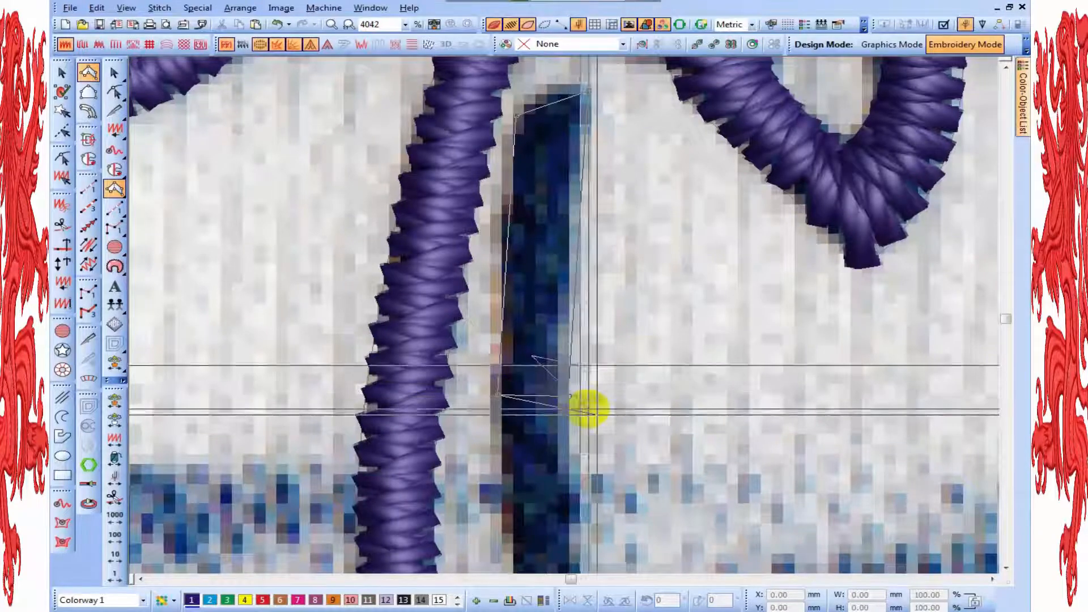
Extend the right trunk column down to the top of the mound and generate its stitches
{"action": "scroll", "coordinate": [589, 414], "scroll_direction": "down", "scroll_amount": 2}
{"action": "scroll", "coordinate": [587, 454], "scroll_direction": "up", "scroll_amount": 2}
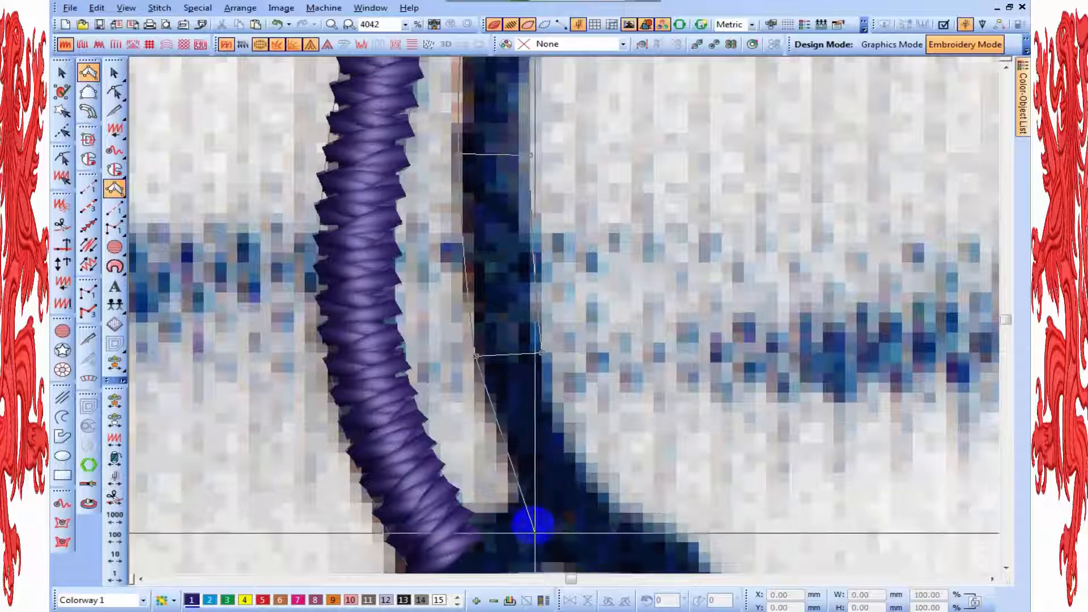
{"action": "right_click", "coordinate": [530, 508]}
{"action": "right_click", "coordinate": [602, 494]}
{"action": "key", "text": "Return"}
{"action": "scroll", "coordinate": [626, 499], "scroll_direction": "down", "scroll_amount": 3}
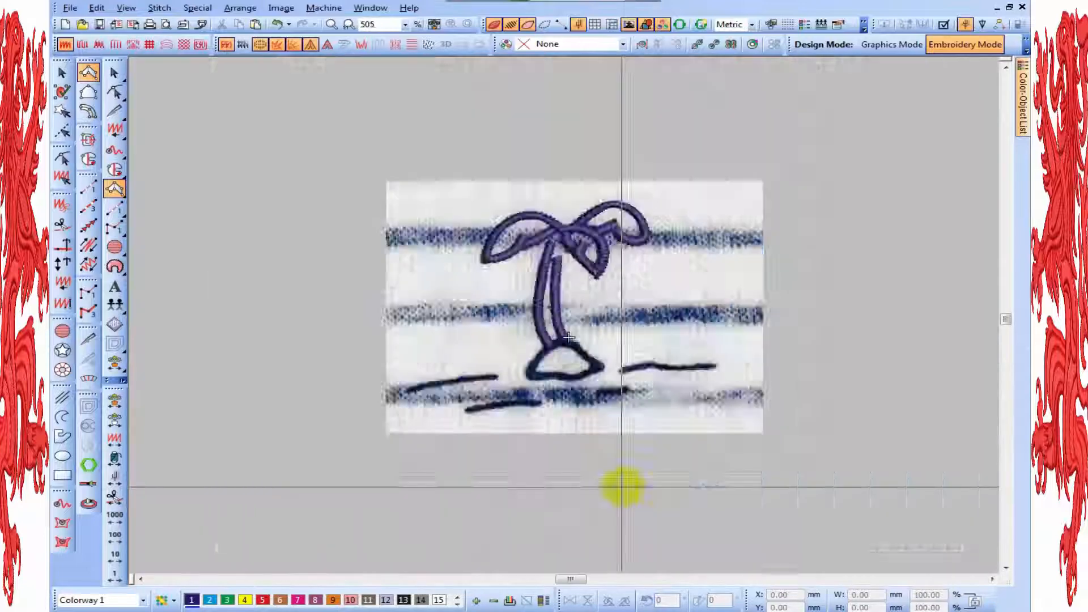
Start a satin column right of the trunk on the mound's outline and place point pairs over its top to the left trunk line
{"action": "scroll", "coordinate": [623, 486], "scroll_direction": "up", "scroll_amount": 3}
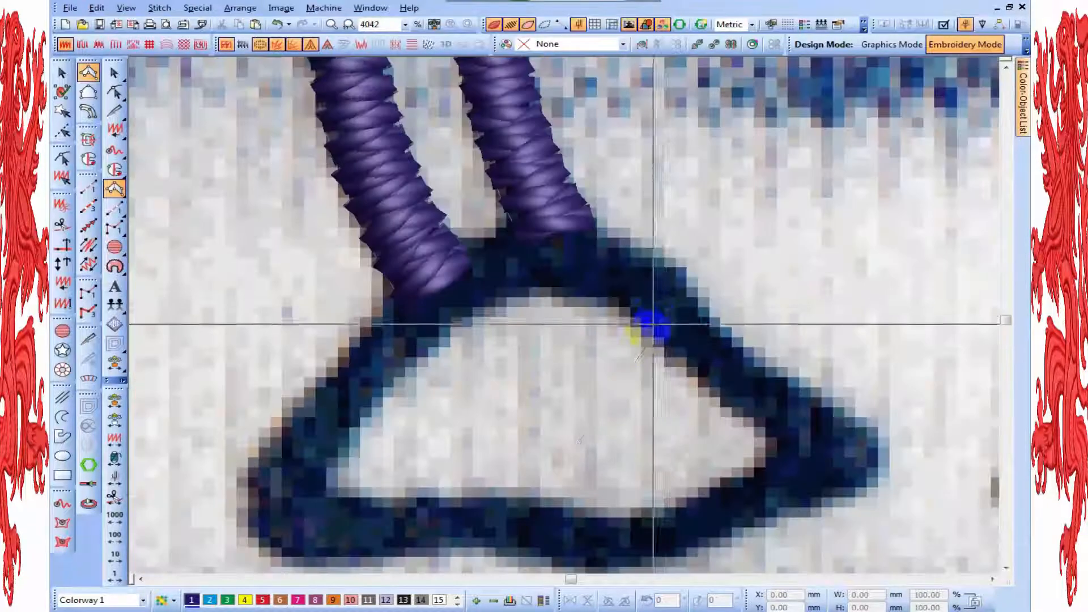
{"action": "right_click", "coordinate": [620, 308]}
{"action": "right_click", "coordinate": [671, 261]}
{"action": "right_click", "coordinate": [529, 294]}
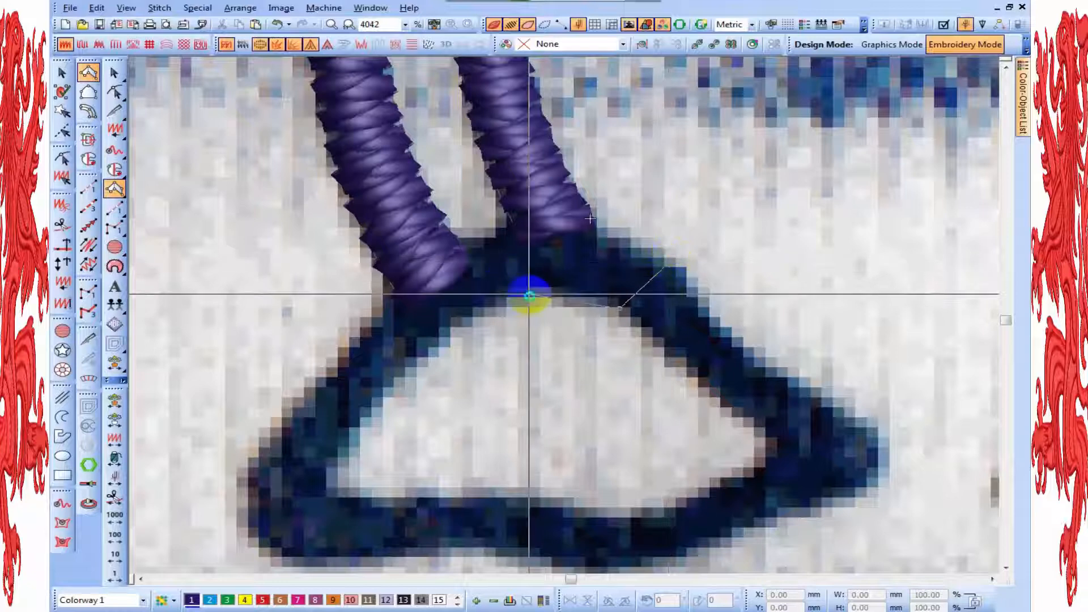
{"action": "left_click", "coordinate": [439, 339]}
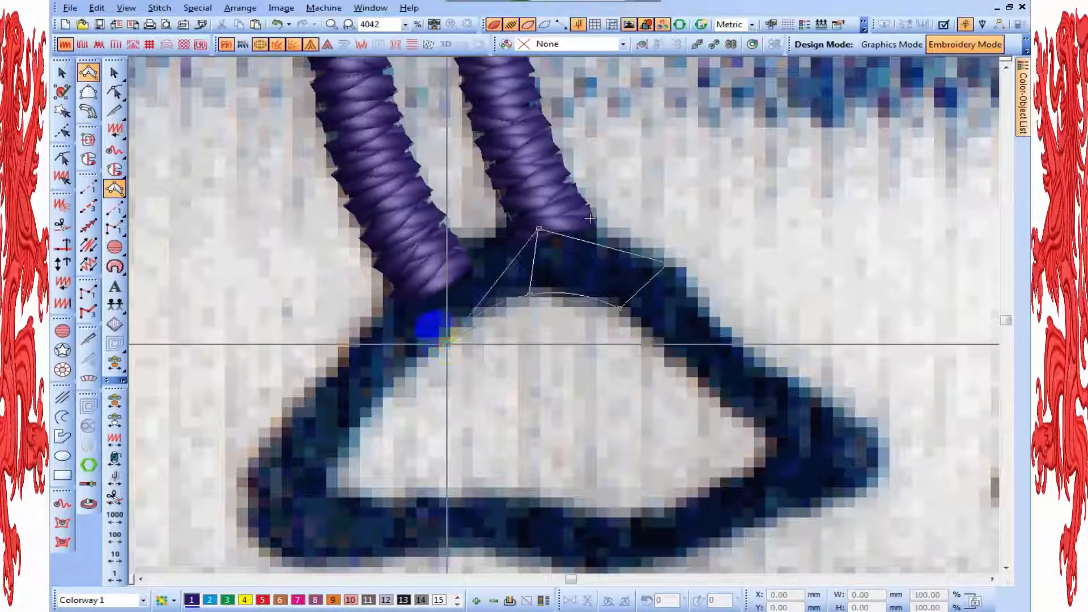
{"action": "left_click", "coordinate": [397, 298]}
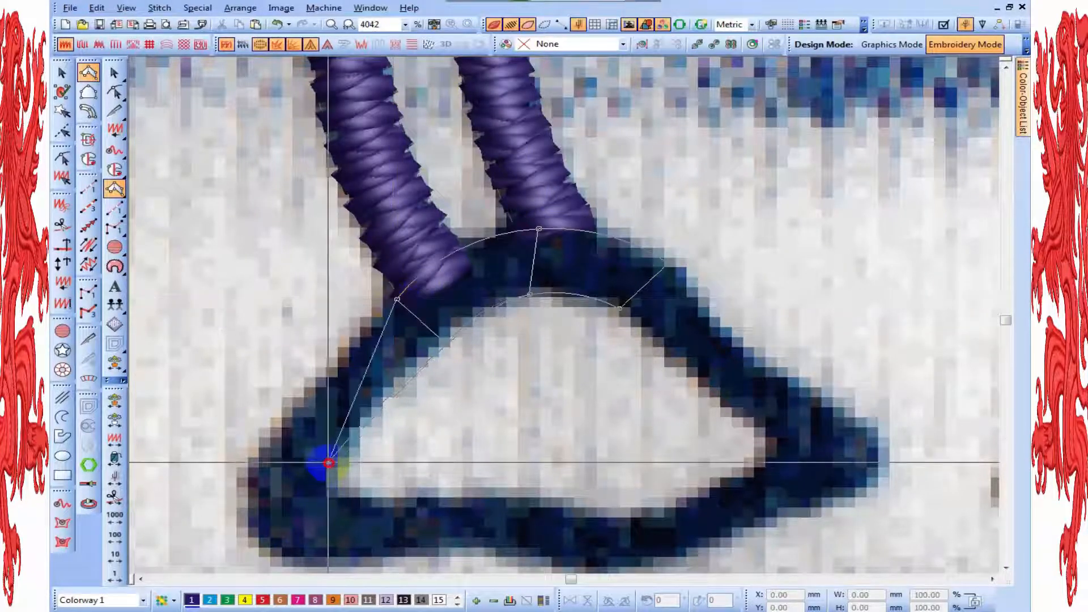
Continue the mound column down its left slope and around the lower left corner with point pairs
{"action": "left_click", "coordinate": [252, 452]}
{"action": "left_click", "coordinate": [329, 462]}
{"action": "left_click", "coordinate": [328, 487]}
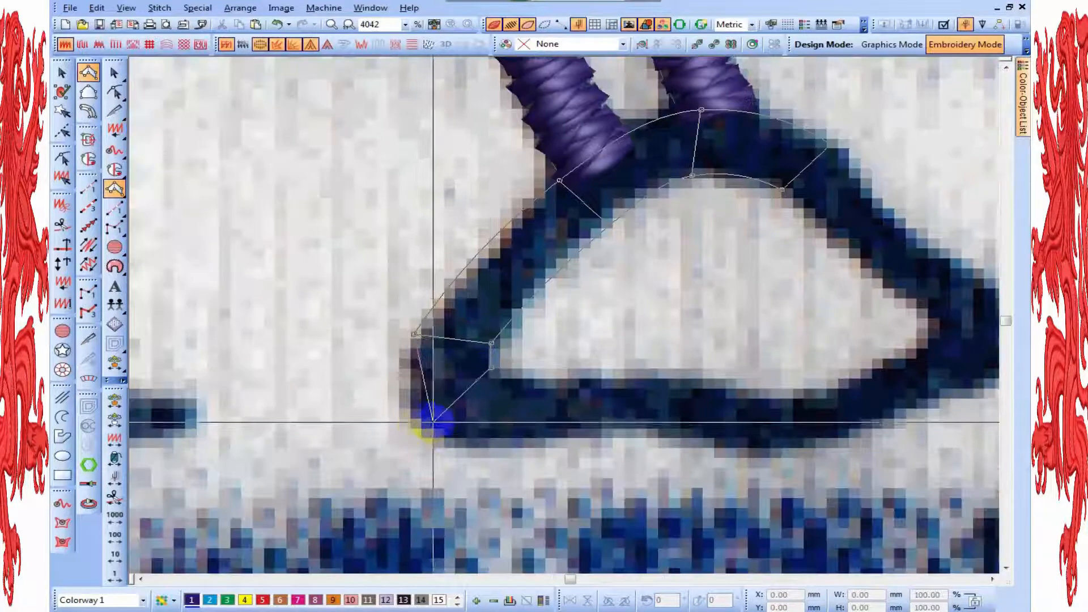
{"action": "left_click", "coordinate": [417, 429]}
{"action": "left_click", "coordinate": [513, 379]}
{"action": "left_click", "coordinate": [496, 437]}
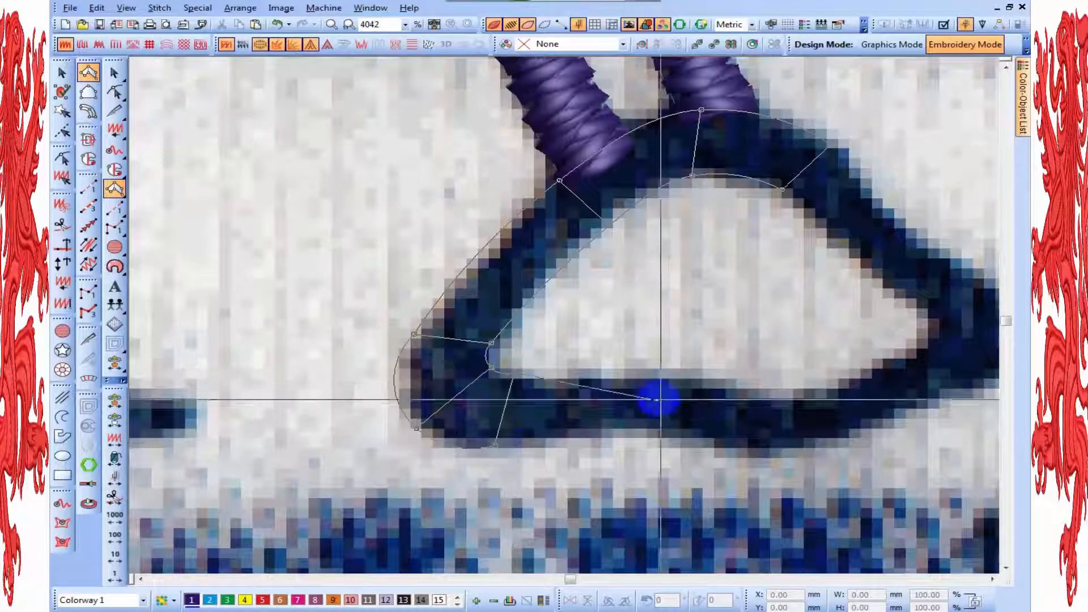
Extend the column along the mound's bottom edge toward the right tip with point pairs
{"action": "left_click", "coordinate": [652, 378]}
{"action": "left_click", "coordinate": [647, 429]}
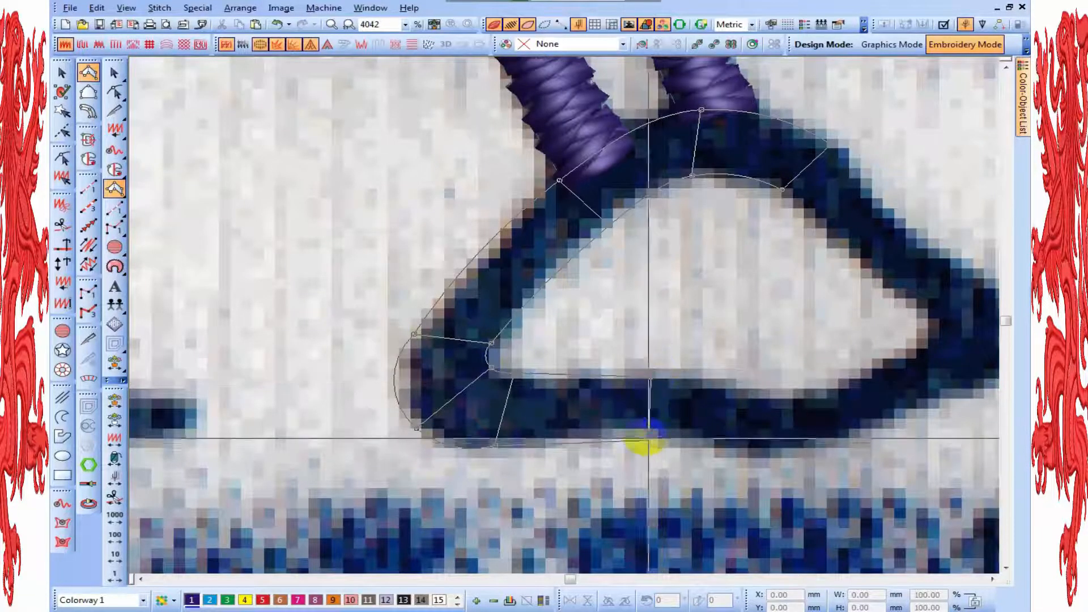
{"action": "left_click", "coordinate": [754, 393]}
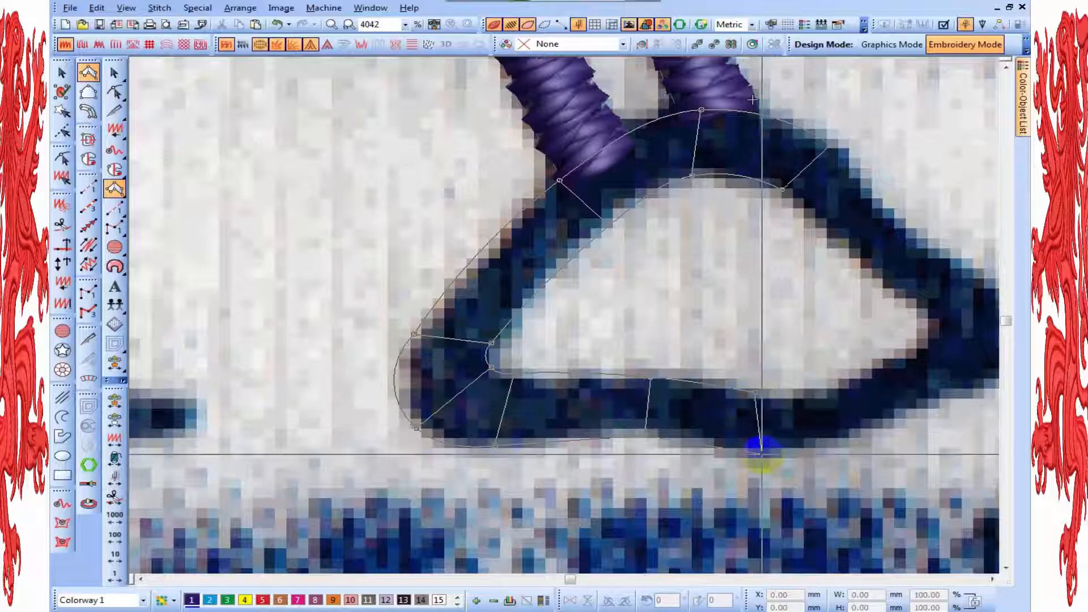
{"action": "left_click", "coordinate": [841, 381]}
{"action": "left_click", "coordinate": [861, 433]}
Finish the mound column into the pointed right tip and generate its stitches
{"action": "key", "text": "z"}
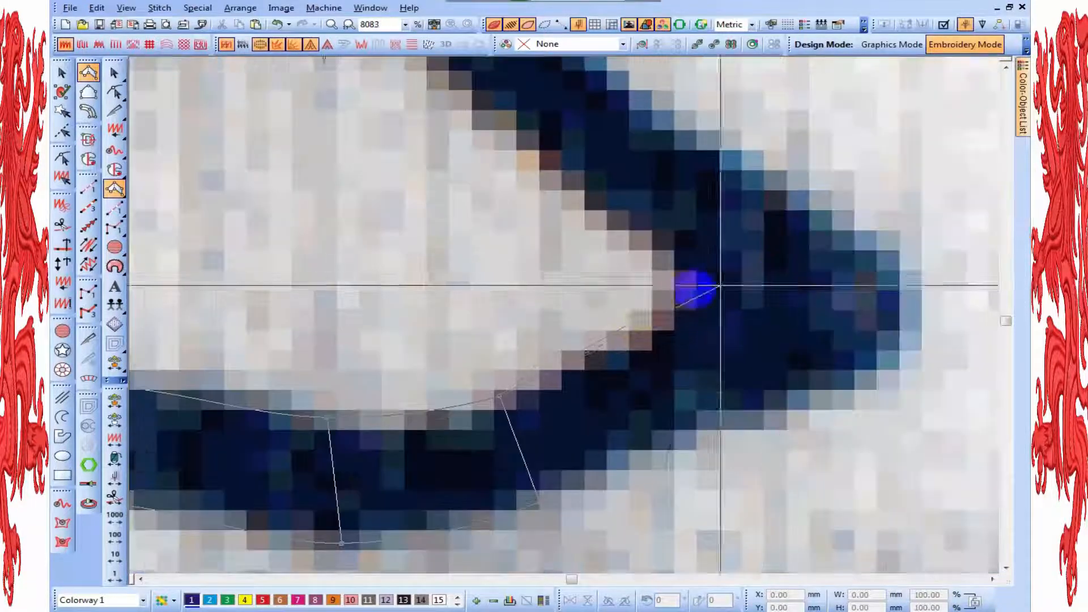
{"action": "left_click", "coordinate": [642, 325]}
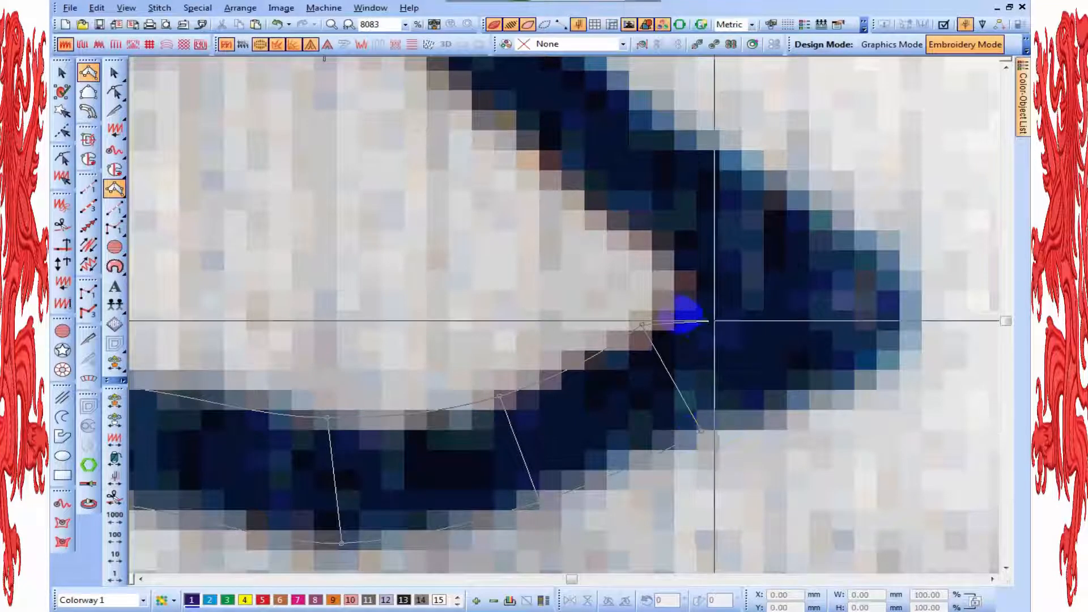
{"action": "right_click", "coordinate": [677, 315]}
{"action": "right_click", "coordinate": [829, 398]}
{"action": "left_click", "coordinate": [703, 300]}
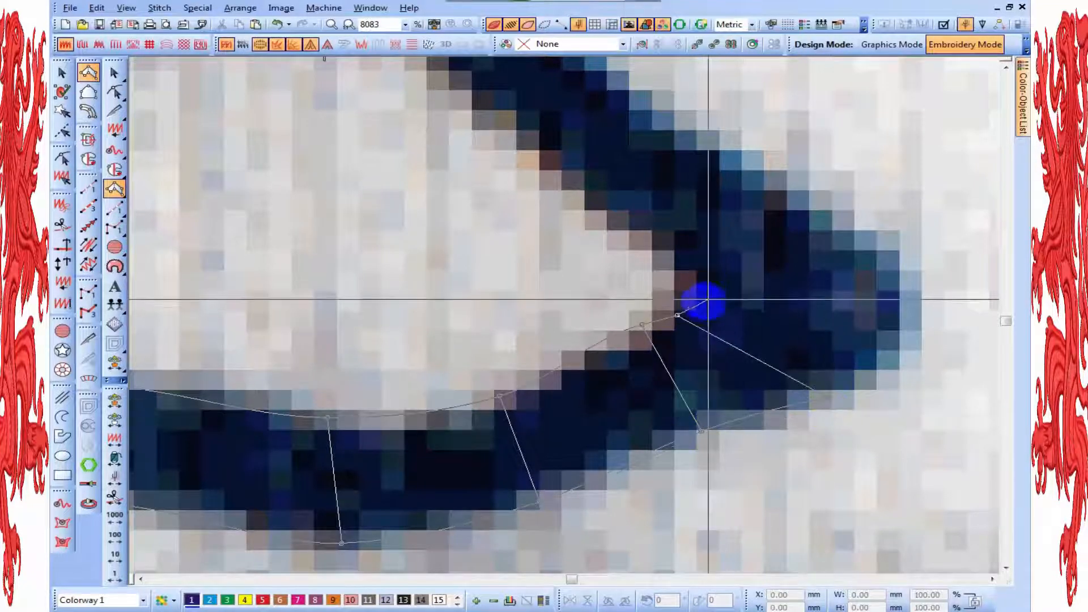
{"action": "key", "text": "Return"}
{"action": "scroll", "coordinate": [675, 255], "scroll_direction": "down", "scroll_amount": 3}
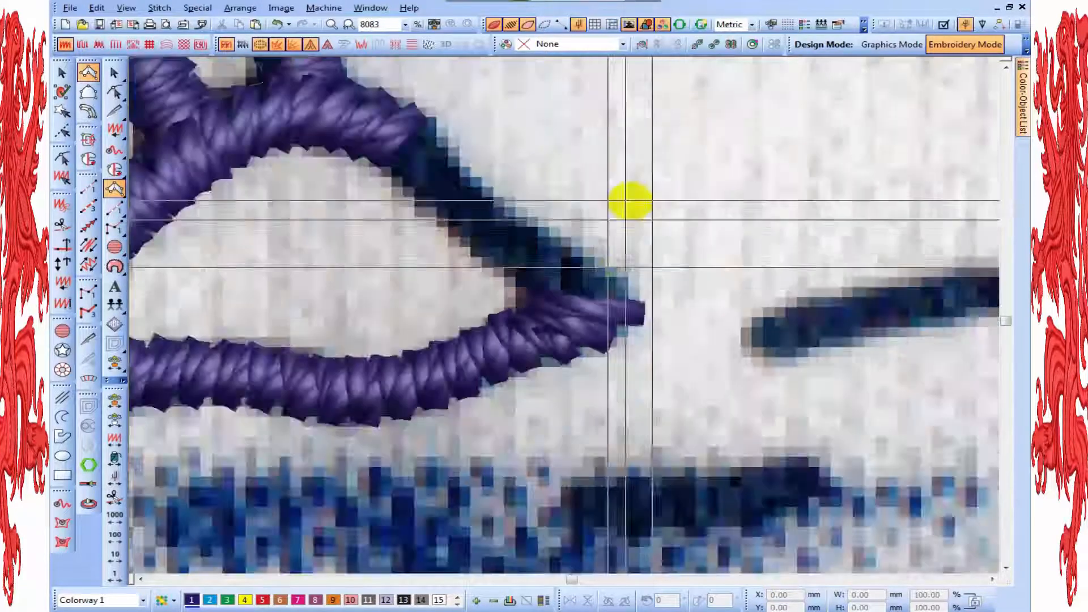
Digitize a satin column from the mound's right tip up its right slope, overlapping the first column's start, and generate its stitches
{"action": "scroll", "coordinate": [603, 237], "scroll_direction": "up", "scroll_amount": 2}
{"action": "key", "text": "t"}
{"action": "left_click", "coordinate": [648, 312]}
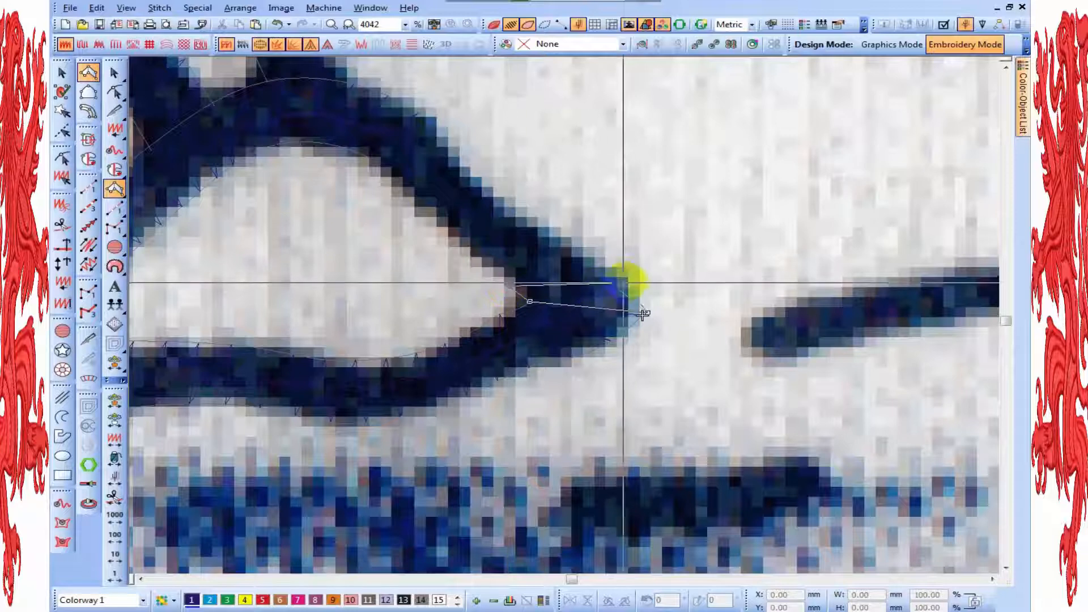
{"action": "left_click", "coordinate": [625, 280]}
{"action": "left_click", "coordinate": [483, 242]}
{"action": "left_click", "coordinate": [540, 227]}
{"action": "left_click", "coordinate": [352, 144]}
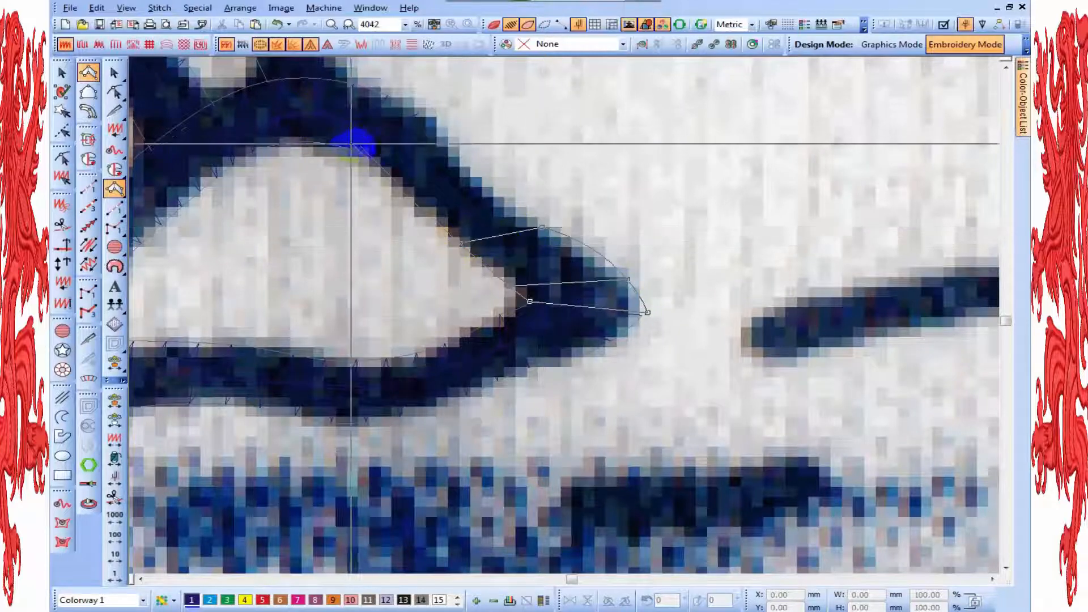
{"action": "left_click", "coordinate": [366, 160]}
{"action": "left_click", "coordinate": [419, 113]}
{"action": "key", "text": "Return"}
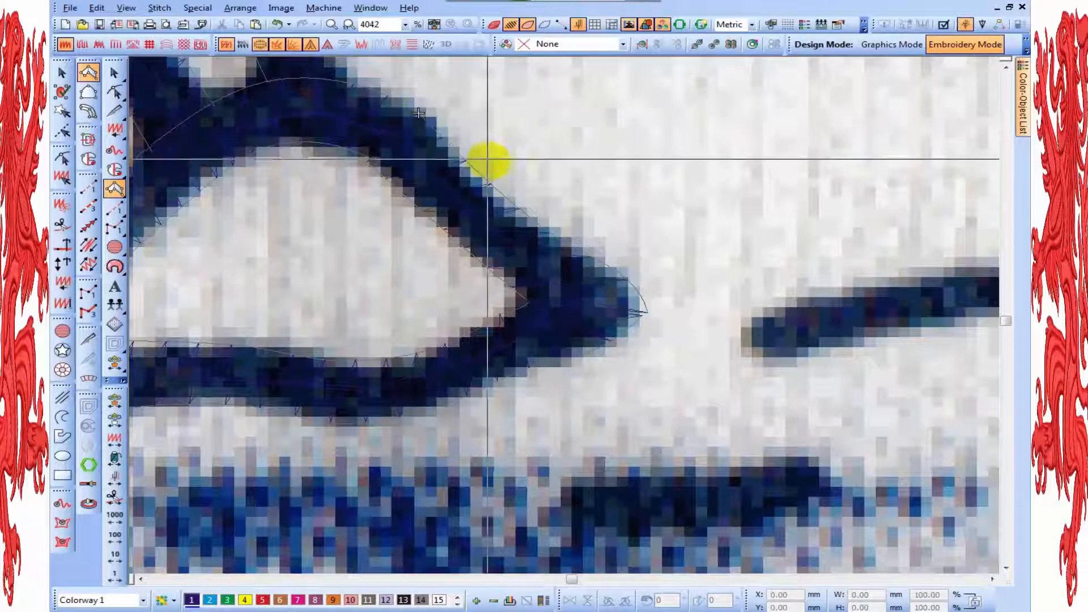
Reshape the right slope column by moving its outer edge node slightly outward, and leave reshaping
{"action": "key", "text": "h"}
{"action": "key", "text": "t"}
{"action": "right_click", "coordinate": [495, 187]}
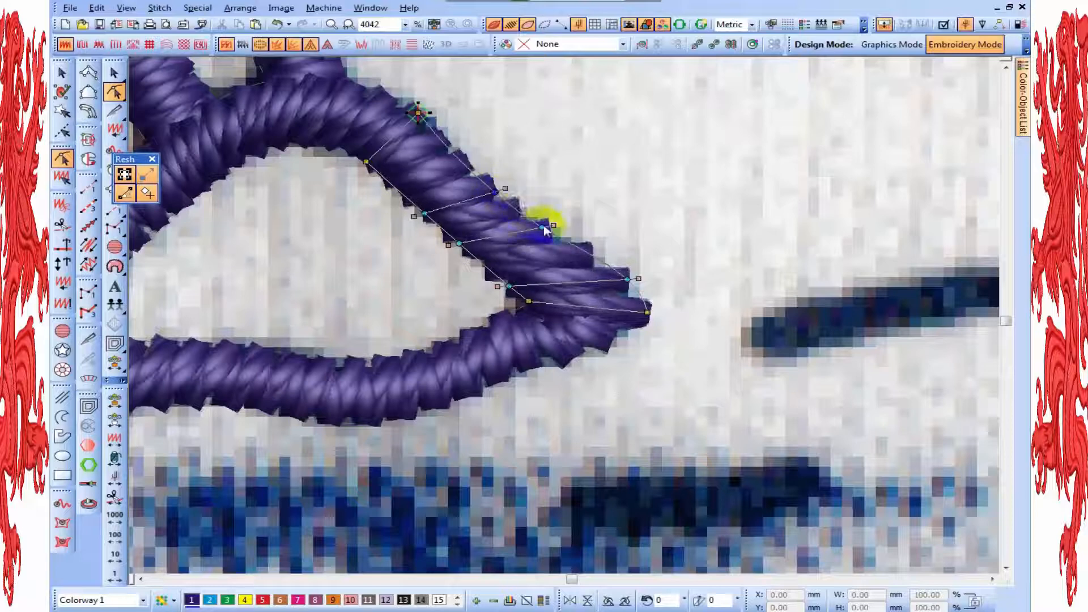
{"action": "left_click_drag", "start_coordinate": [543, 227], "coordinate": [552, 226]}
{"action": "key", "text": "Escape"}
{"action": "key", "text": "shift+z"}
{"action": "key", "text": "shift+z"}
{"action": "key", "text": "shift+z"}
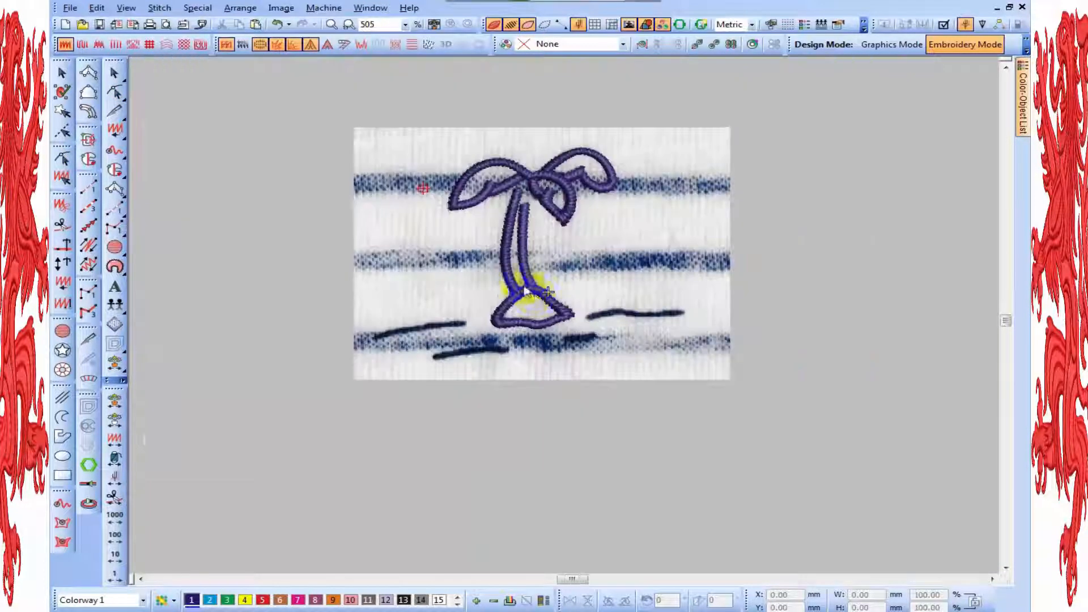
Digitize a satin column along the upper ground line left of the mound and generate its stitches
{"action": "key", "text": "z"}
{"action": "key", "text": "z"}
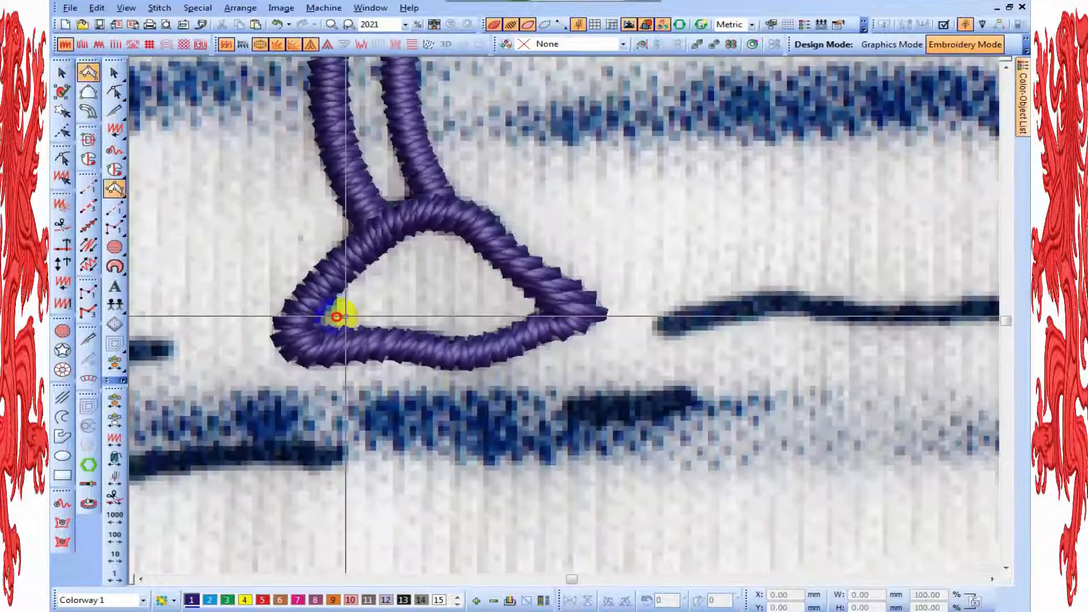
{"action": "left_click", "coordinate": [340, 316]}
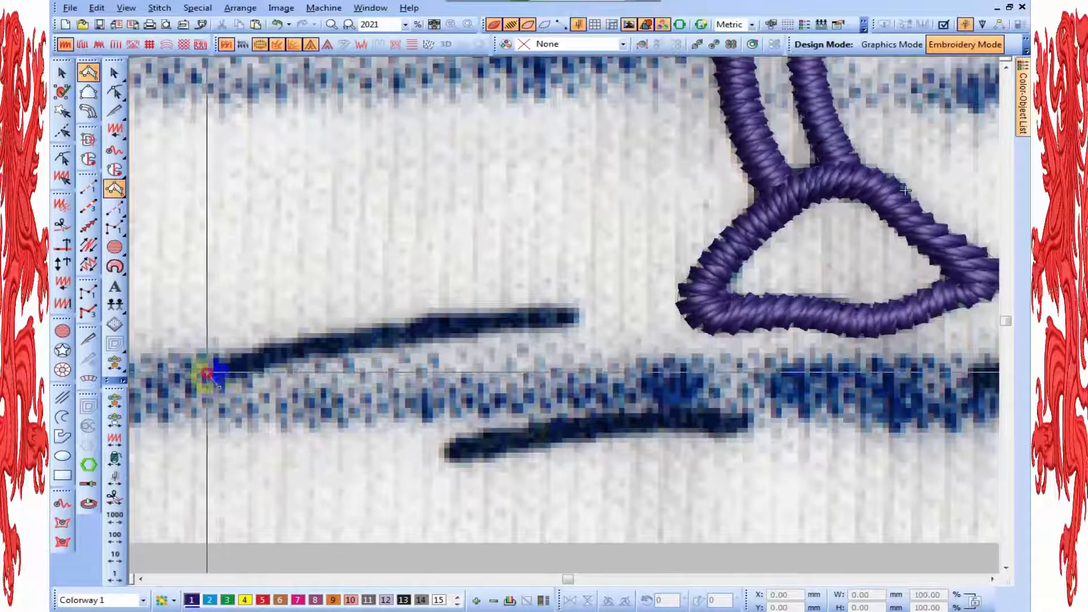
{"action": "left_click", "coordinate": [406, 319]}
{"action": "left_click", "coordinate": [565, 318]}
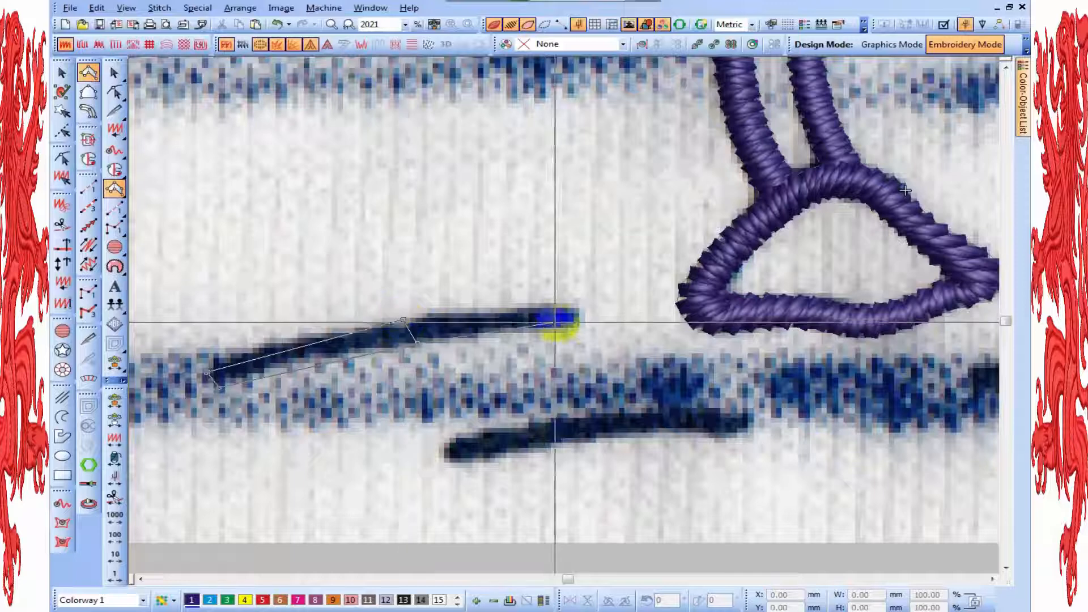
{"action": "key", "text": "Return"}
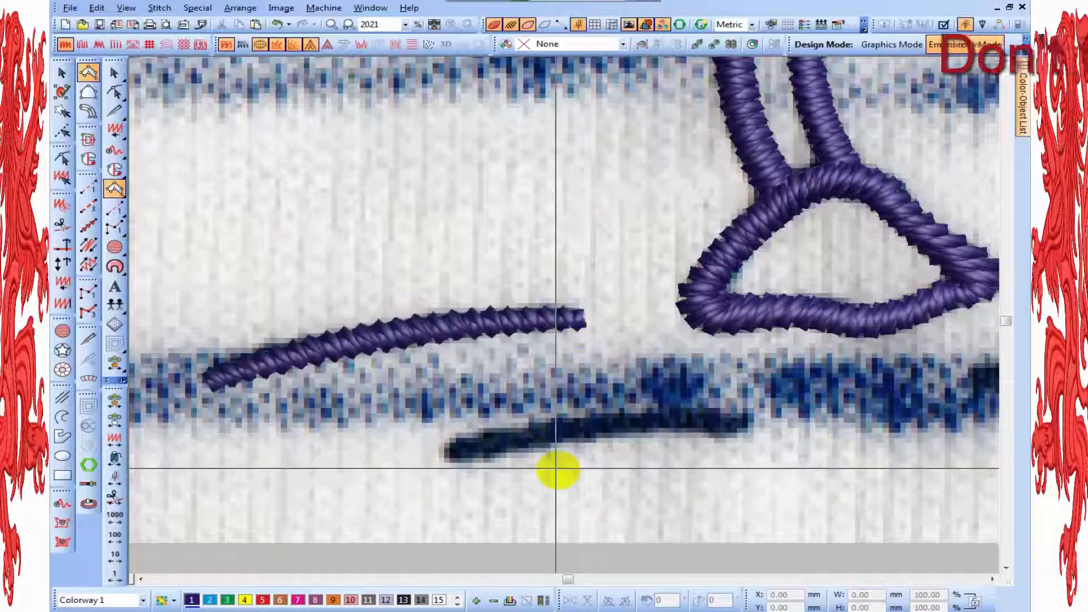
Digitize a satin column with three point pairs along the lower ground line left of the mound and generate its stitches
{"action": "key", "text": "p"}
{"action": "left_click_drag", "start_coordinate": [552, 448], "coordinate": [624, 328]}
{"action": "key", "text": "z"}
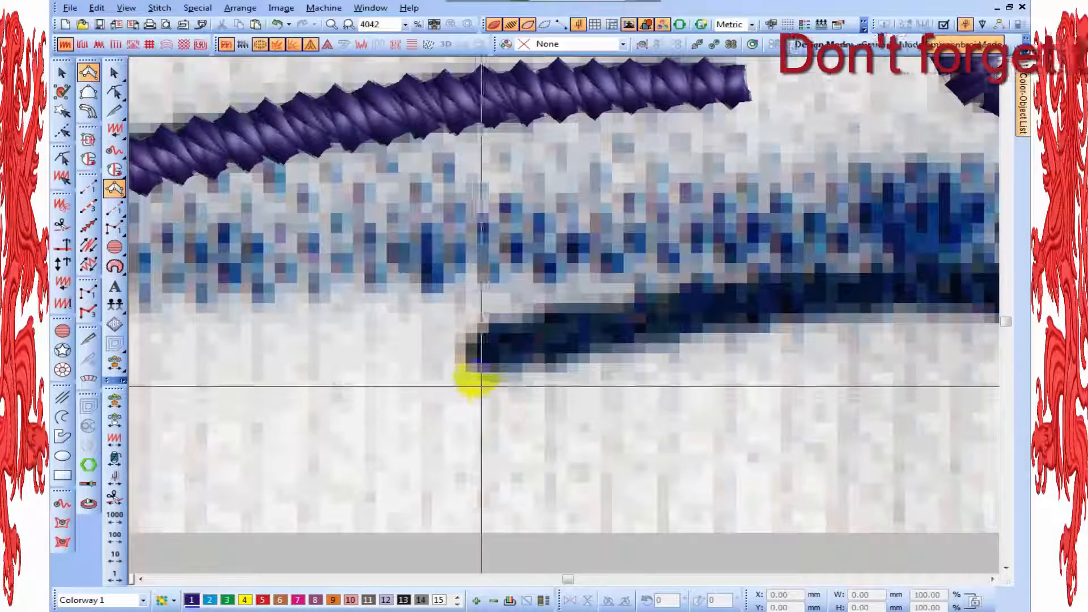
{"action": "left_click", "coordinate": [482, 383]}
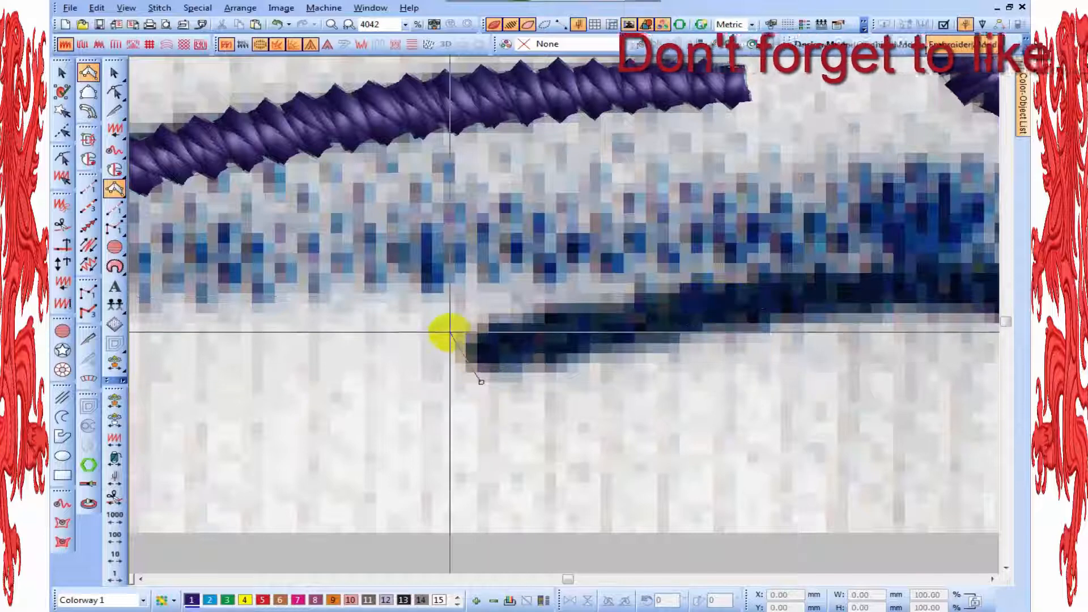
{"action": "left_click", "coordinate": [459, 336]}
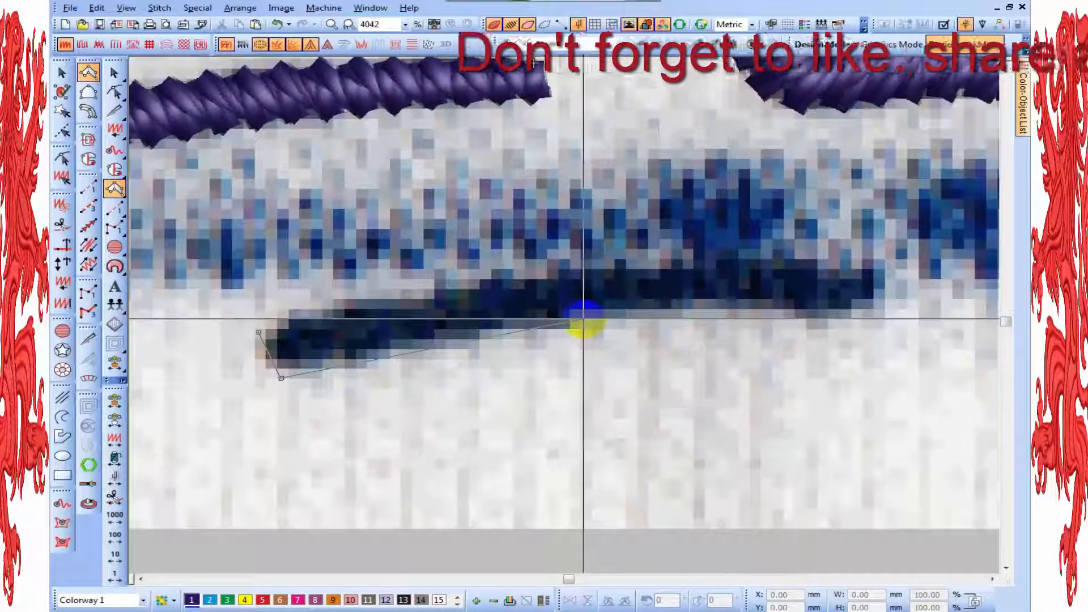
{"action": "left_click", "coordinate": [577, 273]}
{"action": "left_click", "coordinate": [852, 320]}
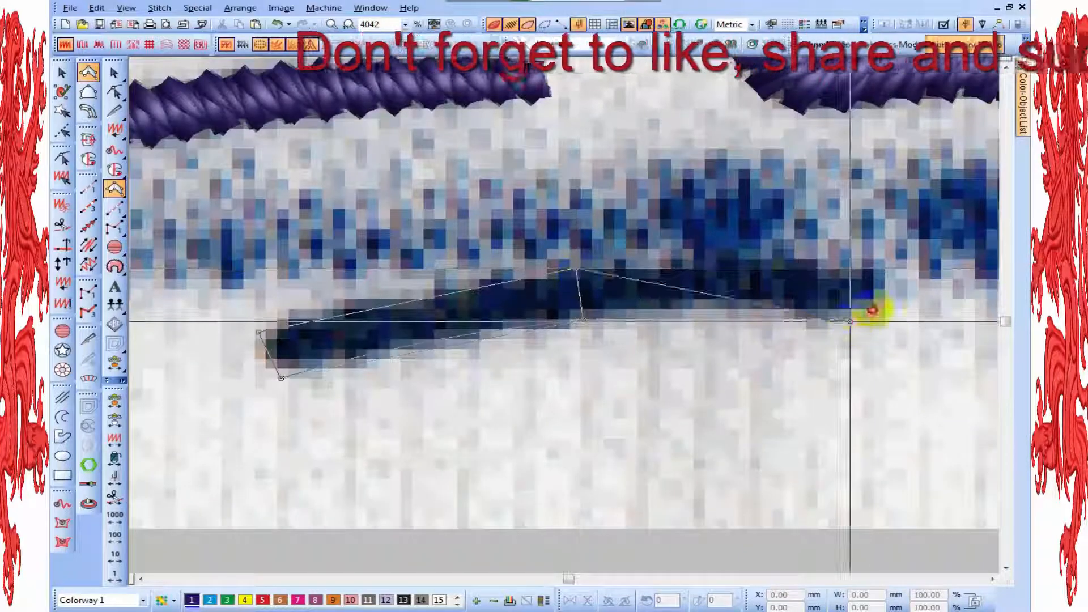
{"action": "left_click", "coordinate": [891, 279]}
{"action": "key", "text": "Return"}
Digitize a short satin column over the dark line below the mound's right tip and generate its stitches
{"action": "scroll", "coordinate": [873, 289], "scroll_direction": "down", "scroll_amount": 1}
{"action": "scroll", "coordinate": [639, 291], "scroll_direction": "down", "scroll_amount": 2}
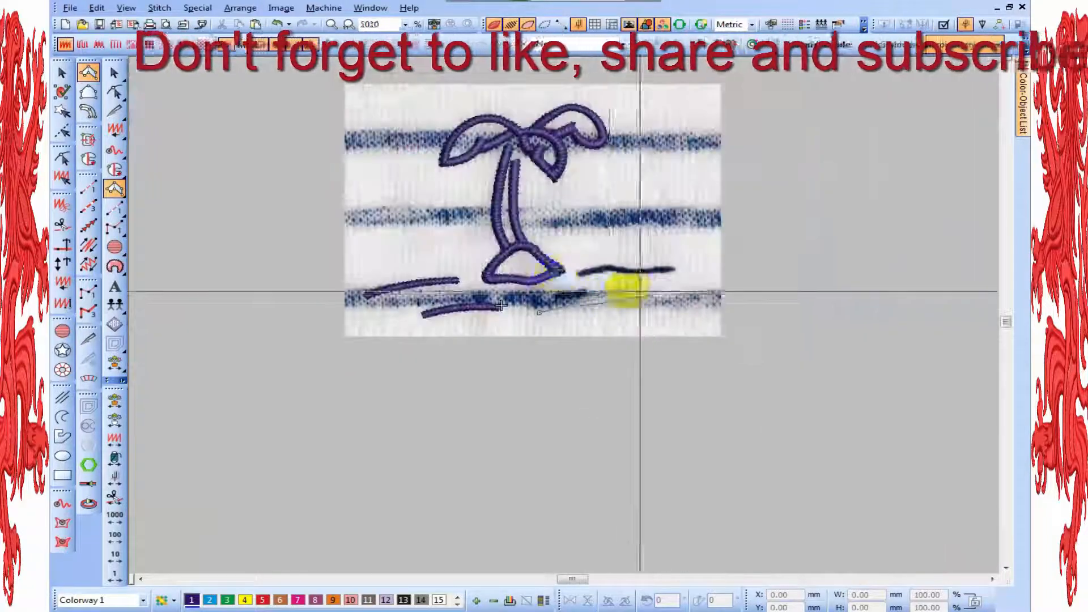
{"action": "scroll", "coordinate": [597, 235], "scroll_direction": "up", "scroll_amount": 1}
{"action": "scroll", "coordinate": [597, 233], "scroll_direction": "up", "scroll_amount": 6}
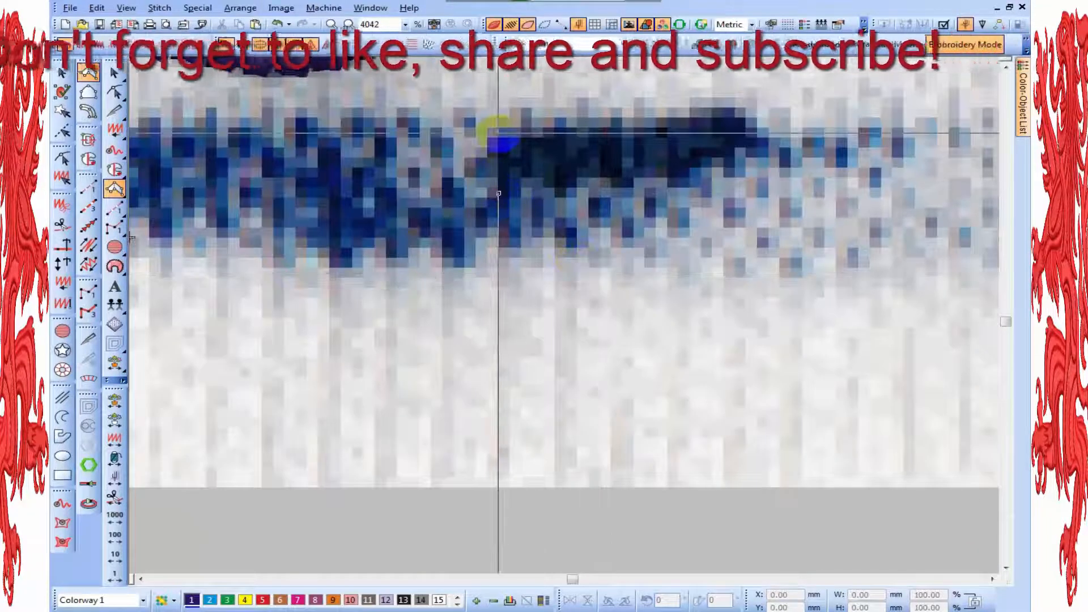
{"action": "left_click", "coordinate": [756, 161]}
{"action": "left_click", "coordinate": [741, 108]}
{"action": "key", "text": "Return"}
Start a satin column at the left end of the wavy ground line right of the mound, placing point pairs over its hump
{"action": "scroll", "coordinate": [745, 103], "scroll_direction": "down", "scroll_amount": 2}
{"action": "scroll", "coordinate": [595, 271], "scroll_direction": "down", "scroll_amount": 2}
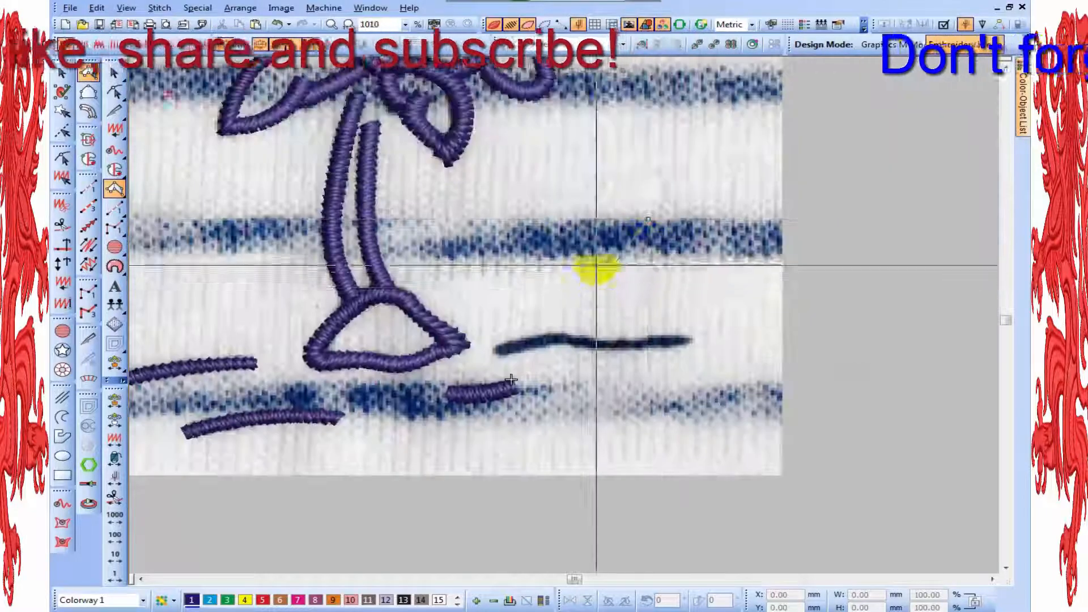
{"action": "scroll", "coordinate": [619, 308], "scroll_direction": "up", "scroll_amount": 4}
{"action": "scroll", "coordinate": [539, 403], "scroll_direction": "down", "scroll_amount": 2}
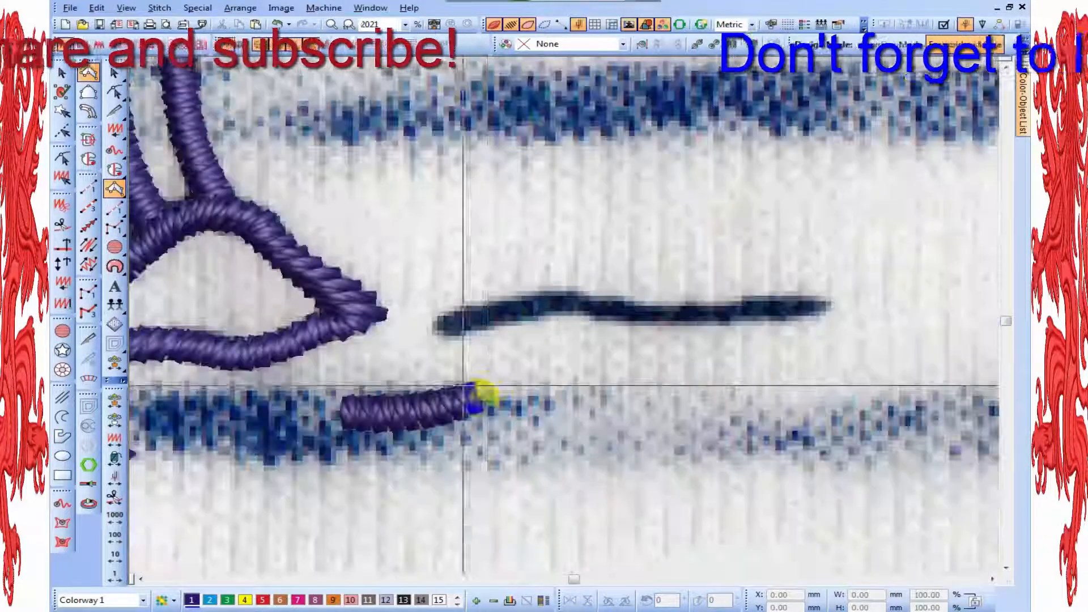
{"action": "scroll", "coordinate": [486, 389], "scroll_direction": "up", "scroll_amount": 3}
{"action": "left_click", "coordinate": [330, 376]}
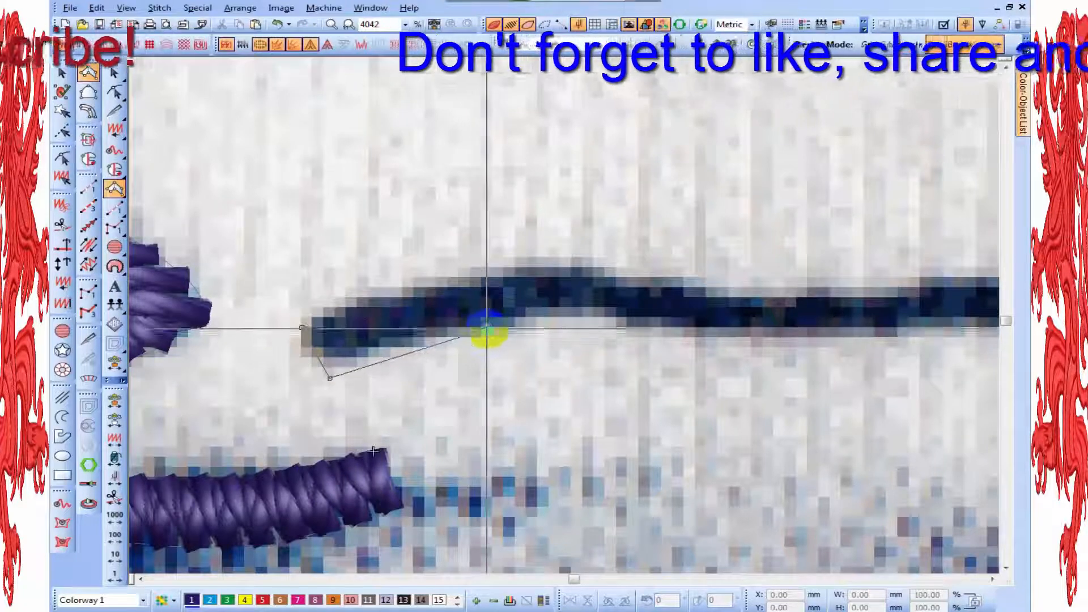
{"action": "left_click", "coordinate": [573, 263]}
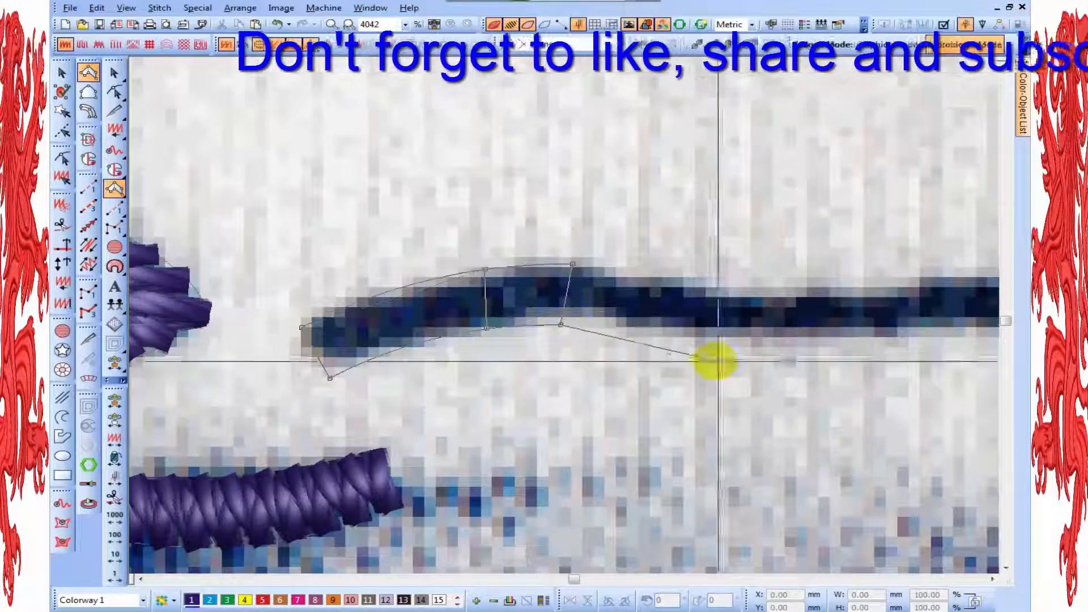
{"action": "left_click", "coordinate": [719, 292]}
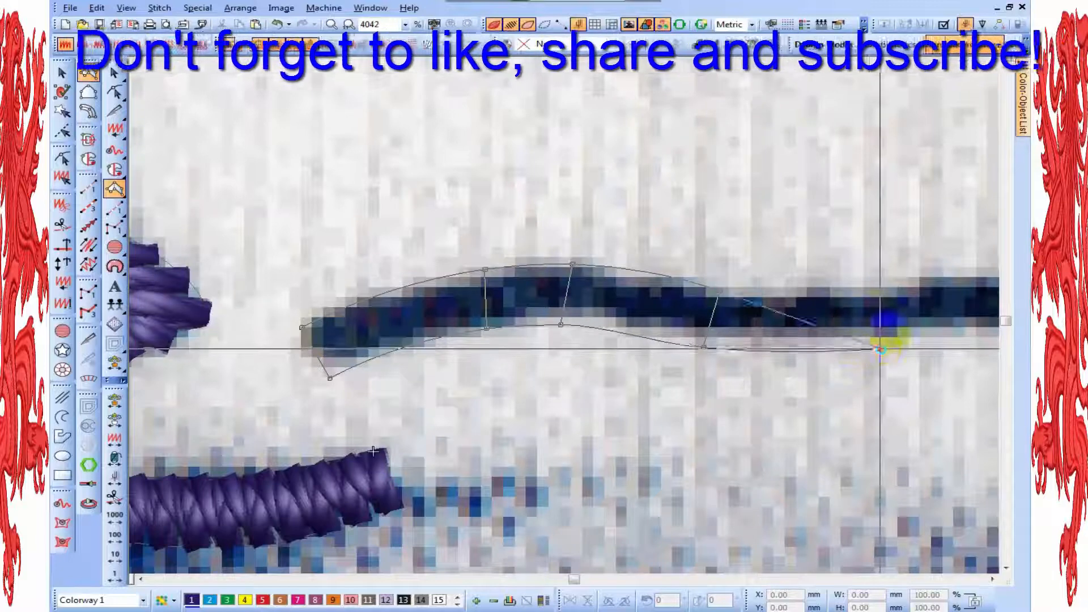